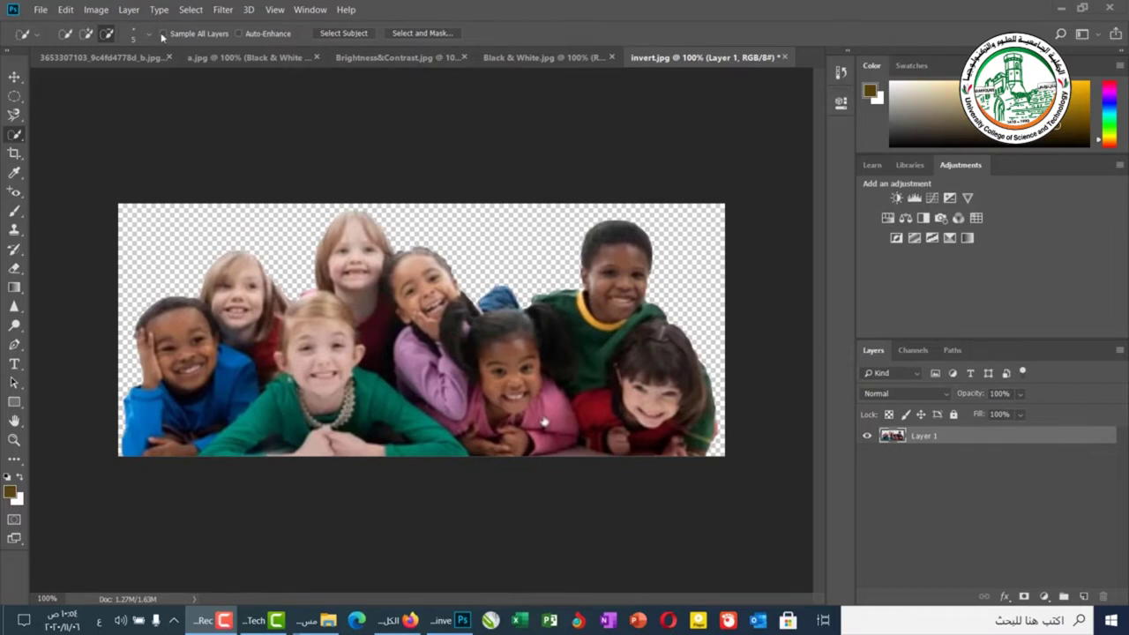
left_click(95, 10)
mouse_move(119, 33)
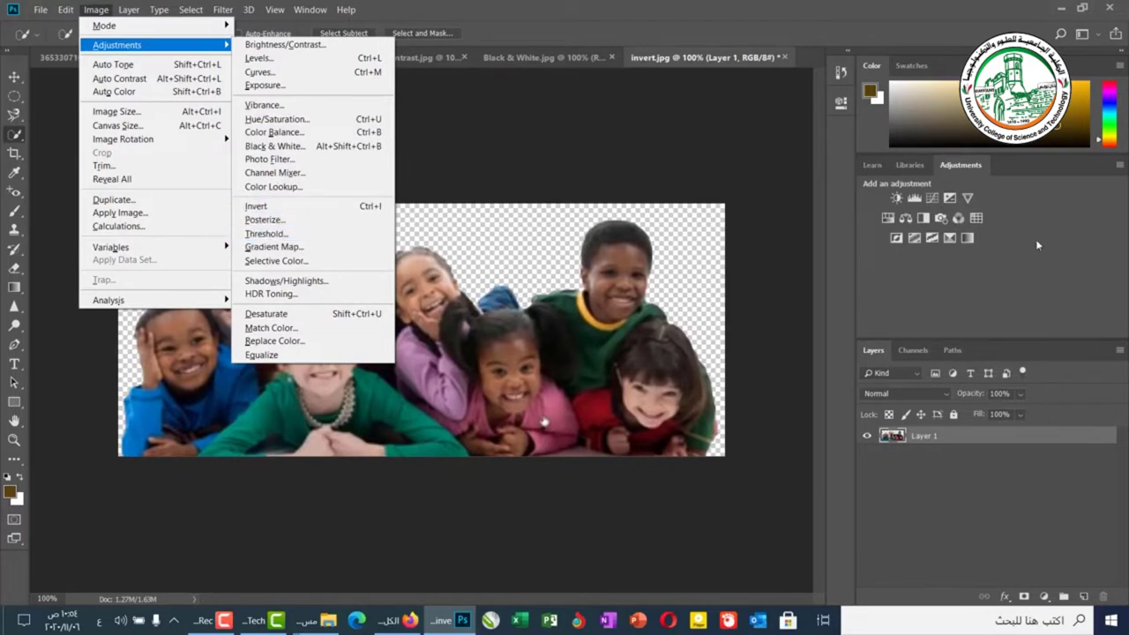
left_click(800, 269)
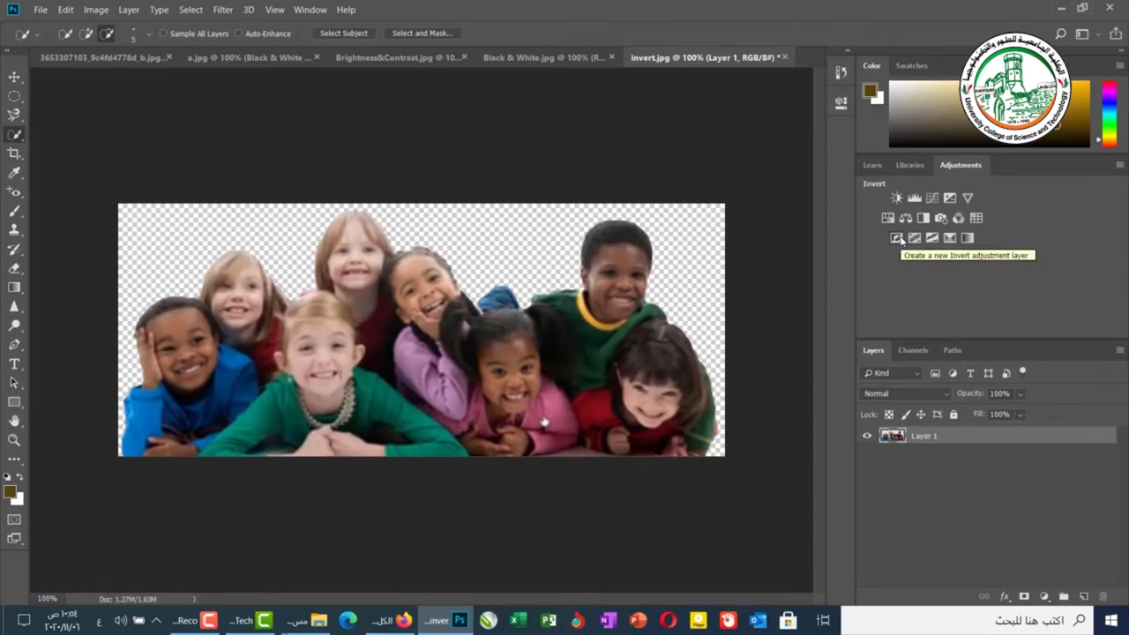
- Duplicate Layer 1 under the default name and add an Invert adjustment layer above the copy
right_click(935, 436)
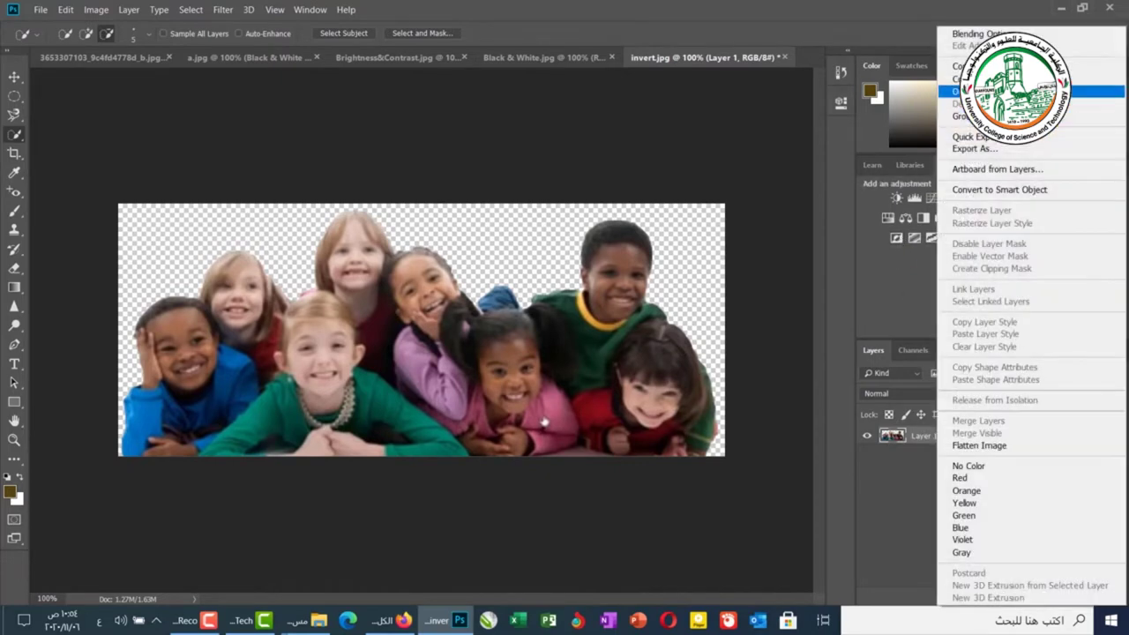
left_click(966, 91)
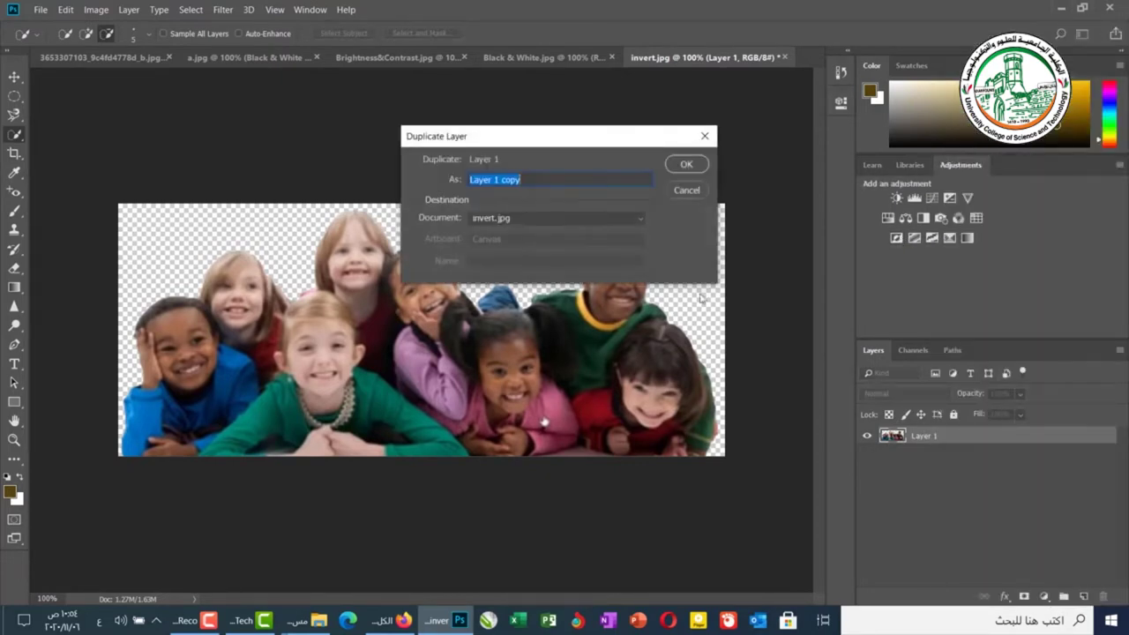
left_click(686, 165)
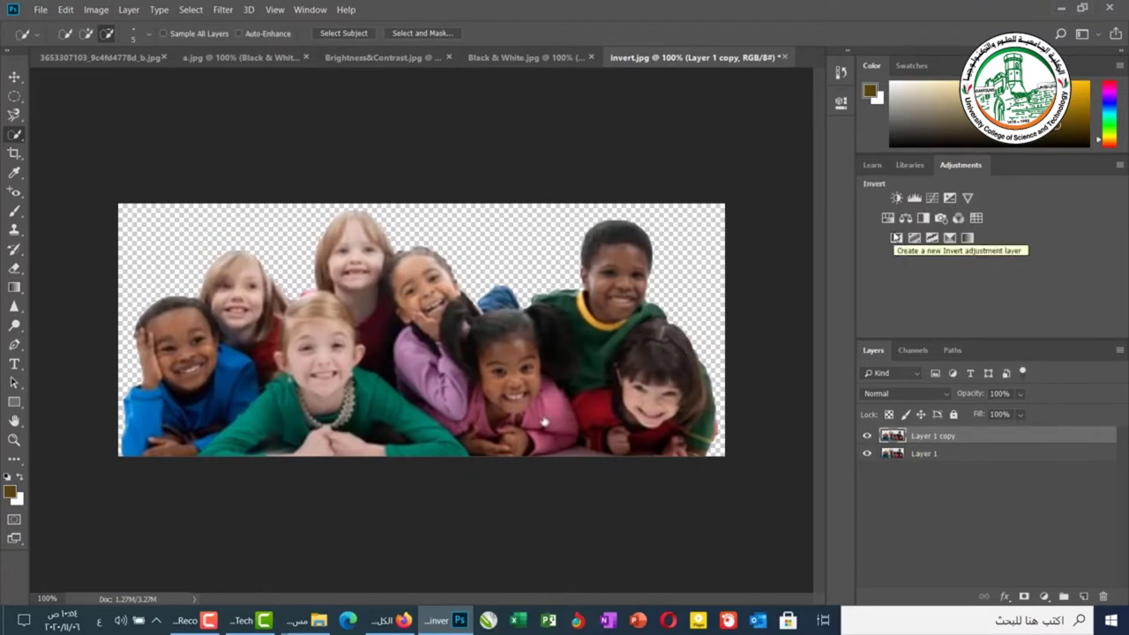
left_click(896, 238)
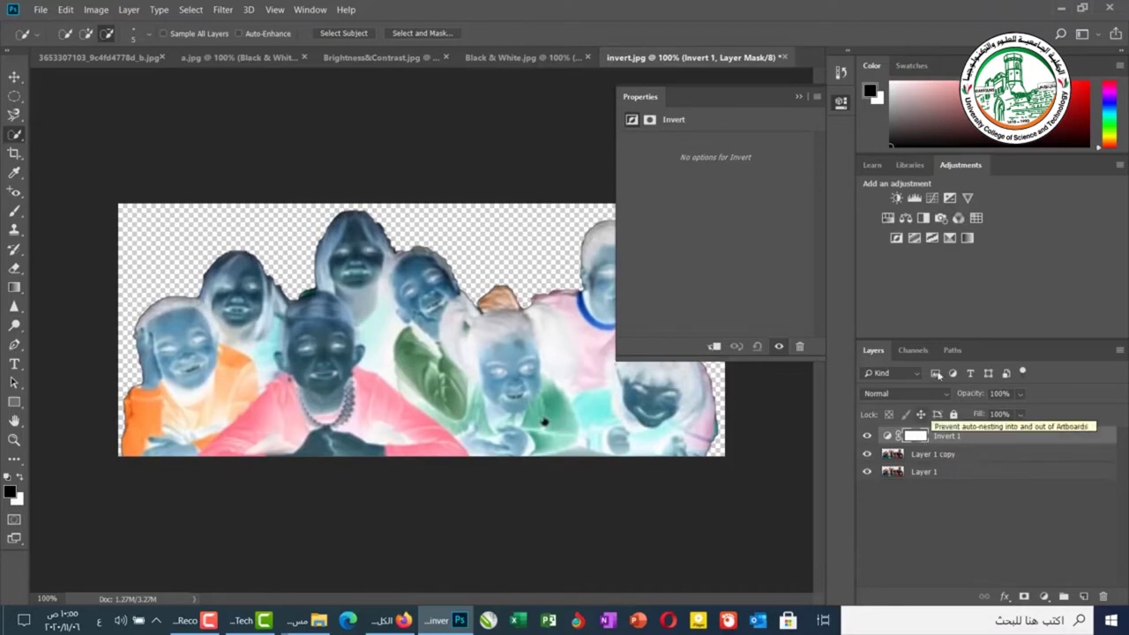
- With the Invert layer hidden, add a Curves adjustment layer and reverse its RGB curve by swapping the black and white endpoint outputs
left_click(932, 198)
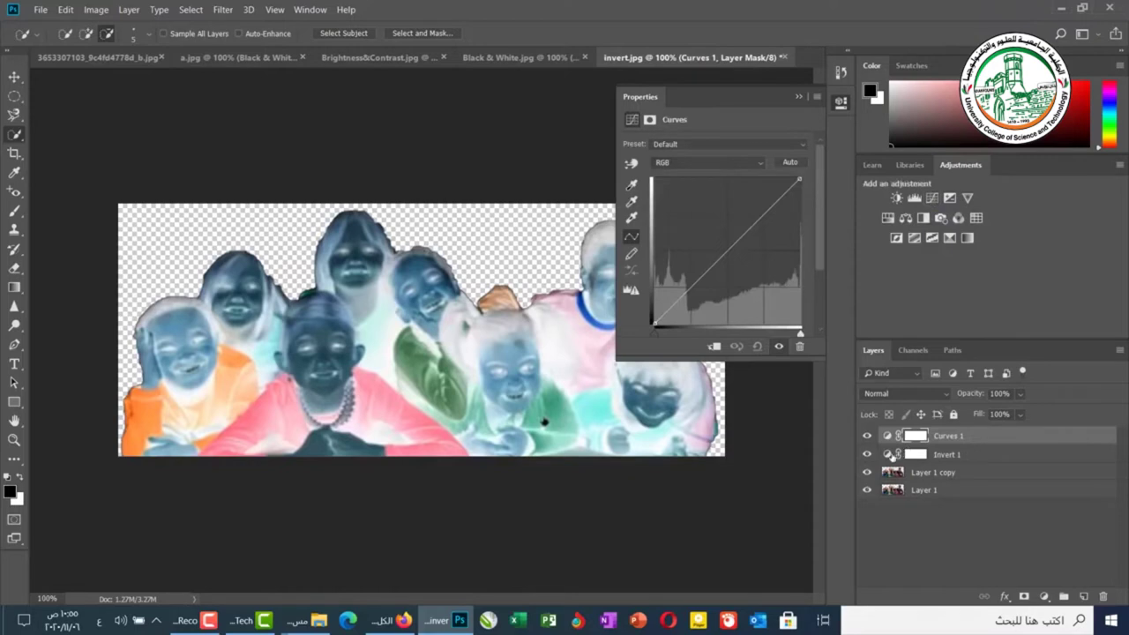
left_click(867, 454)
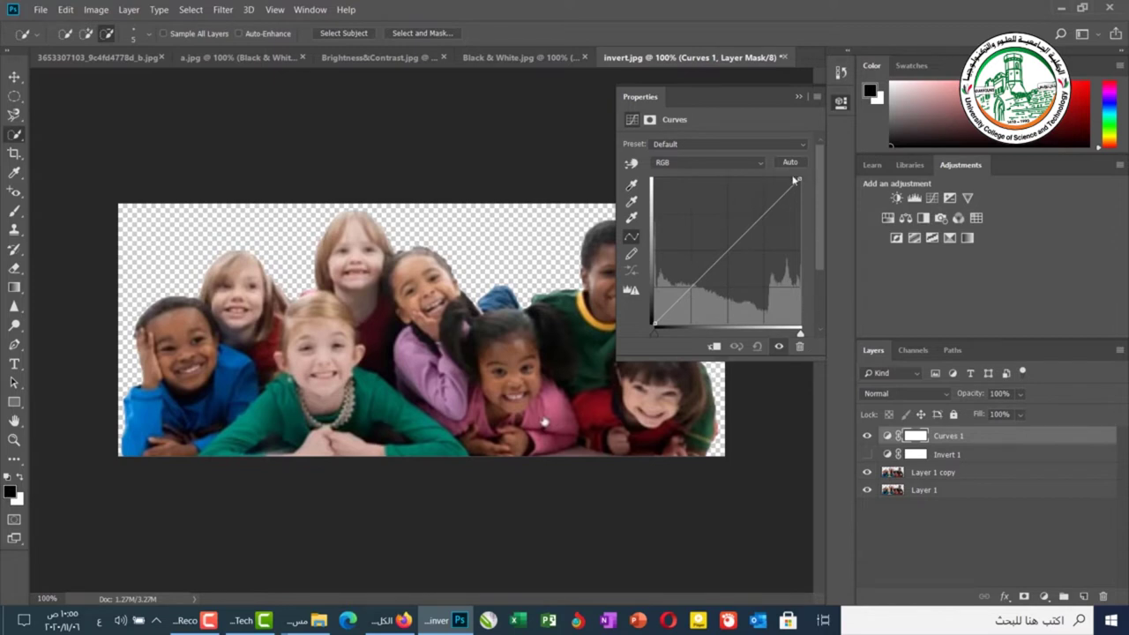
left_click_drag(799, 178, 801, 324)
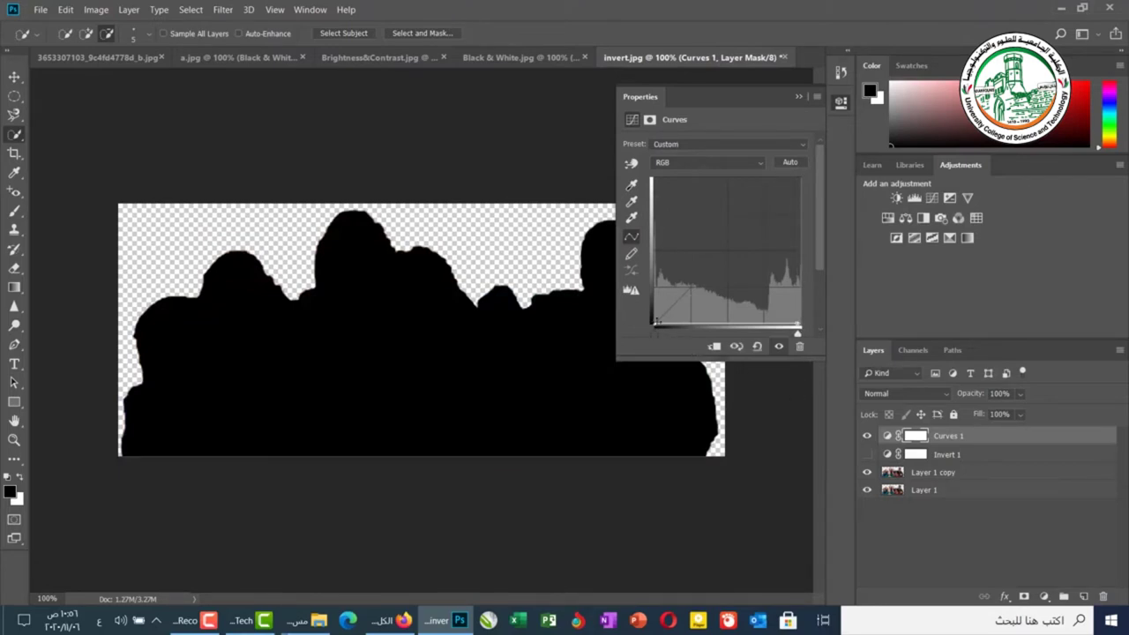
left_click_drag(657, 323, 653, 179)
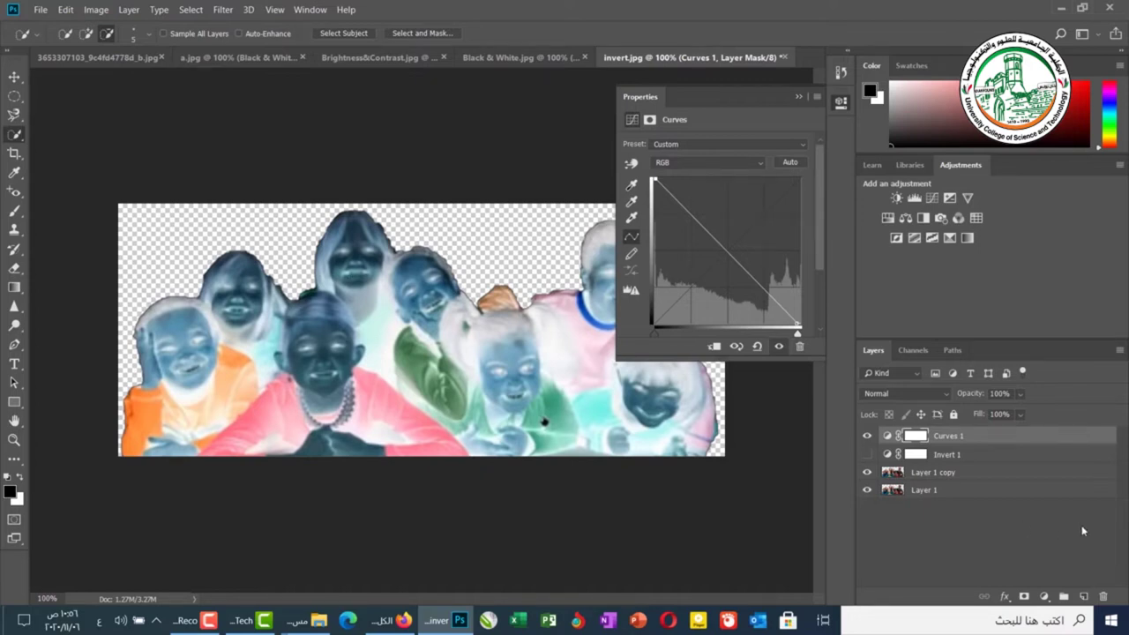
- Set the Curves layer's opacity to 26%, try the Hard Mix and Lighten blend modes, and hide the layer
left_click(1020, 393)
left_click_drag(1026, 414, 986, 413)
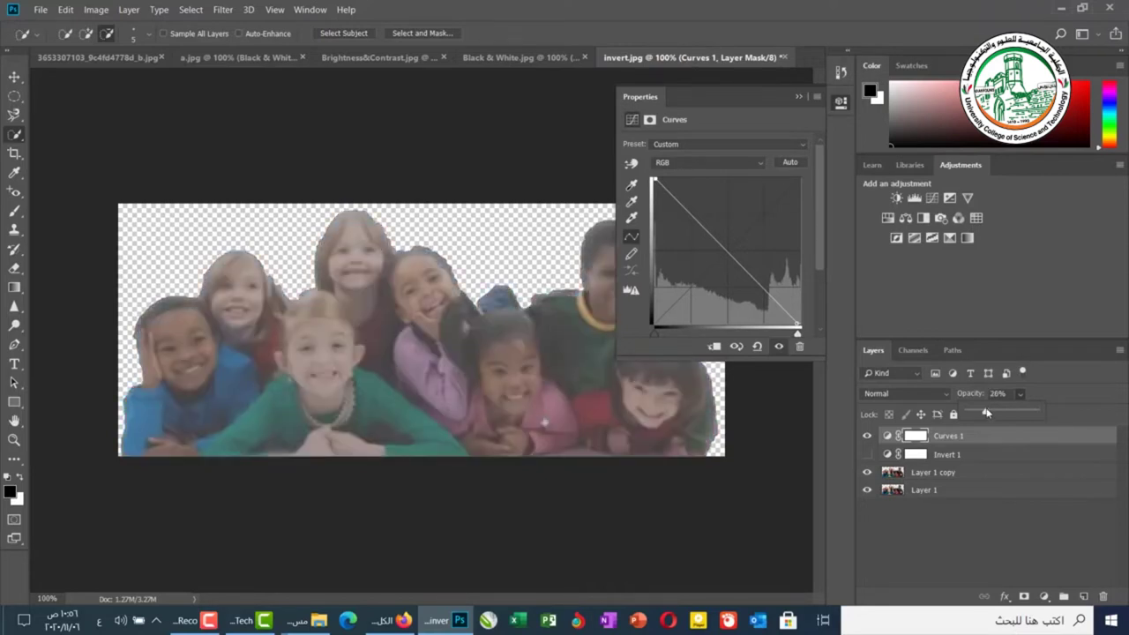
left_click(904, 392)
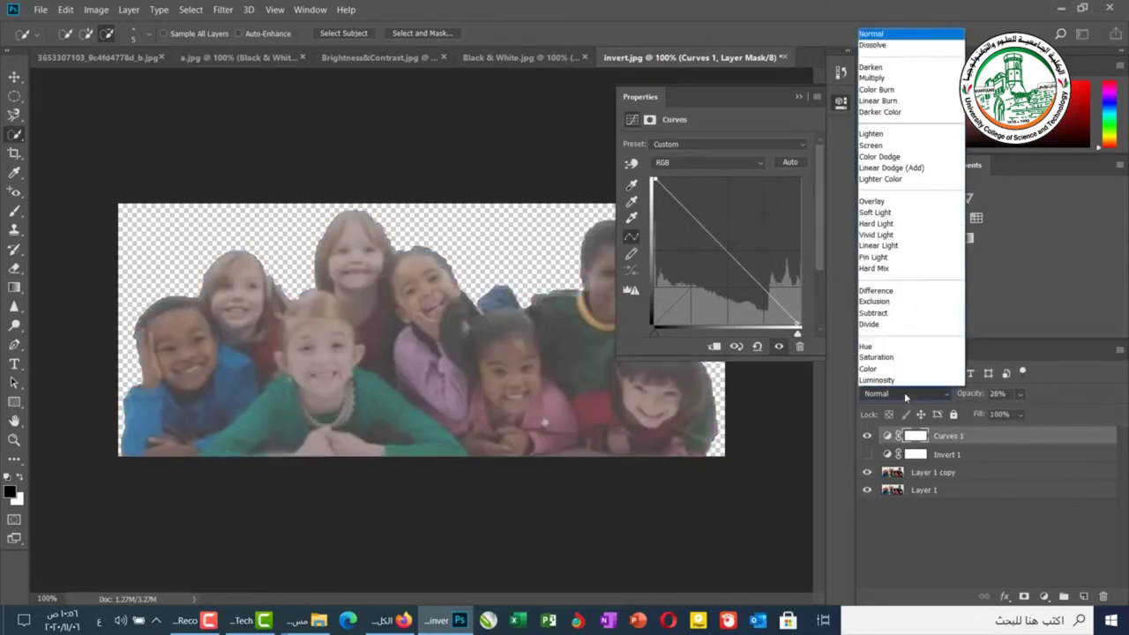
left_click(875, 268)
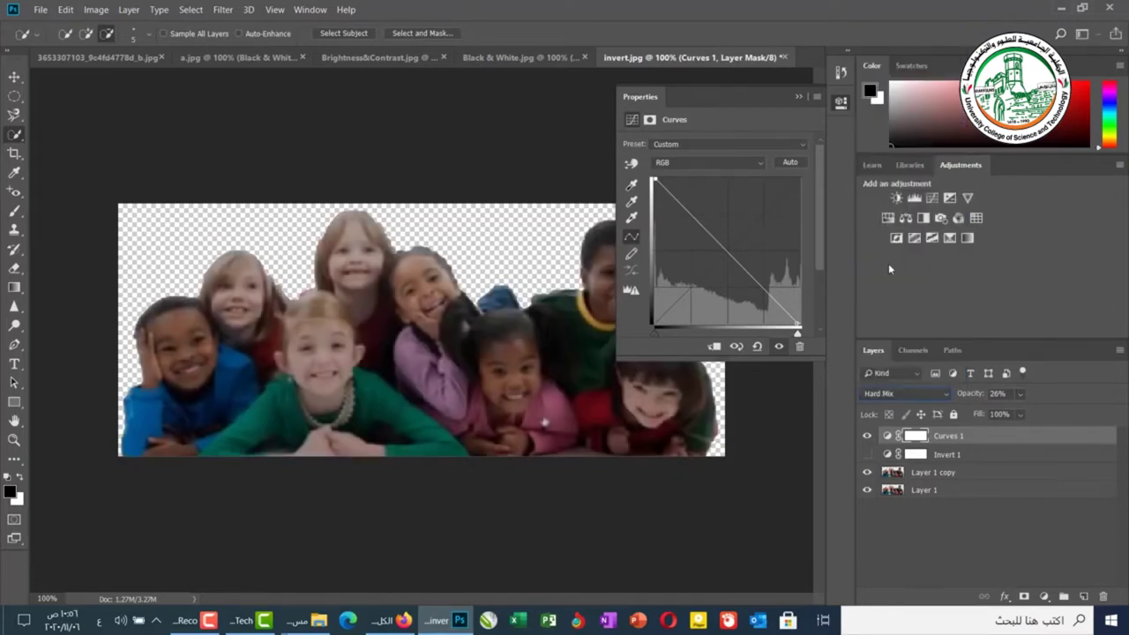
left_click(903, 395)
left_click(882, 139)
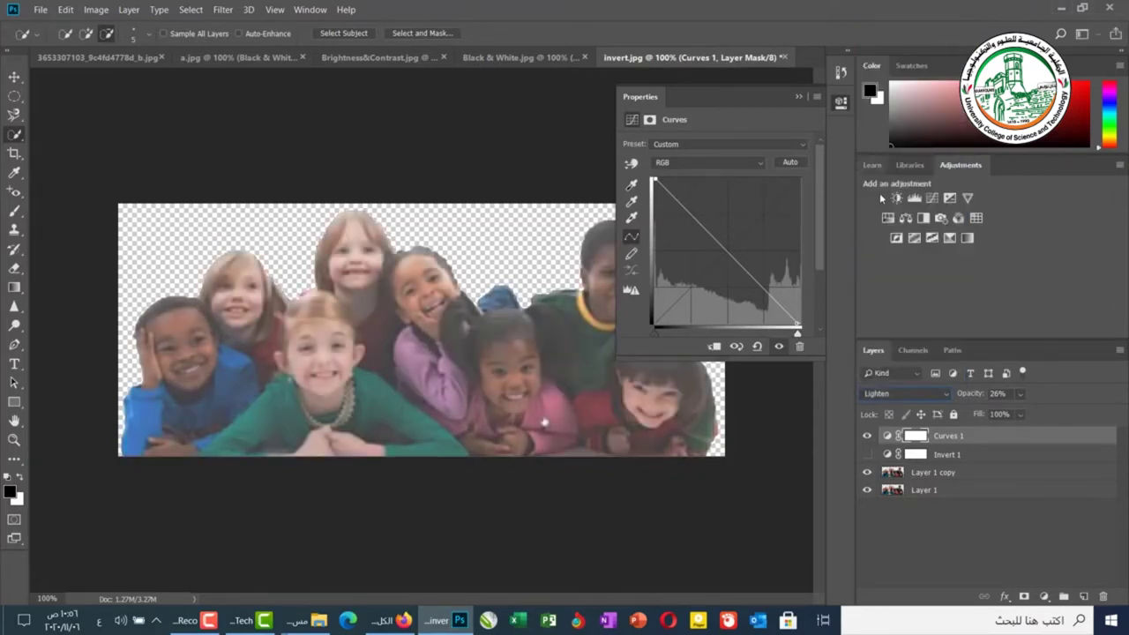
left_click(867, 436)
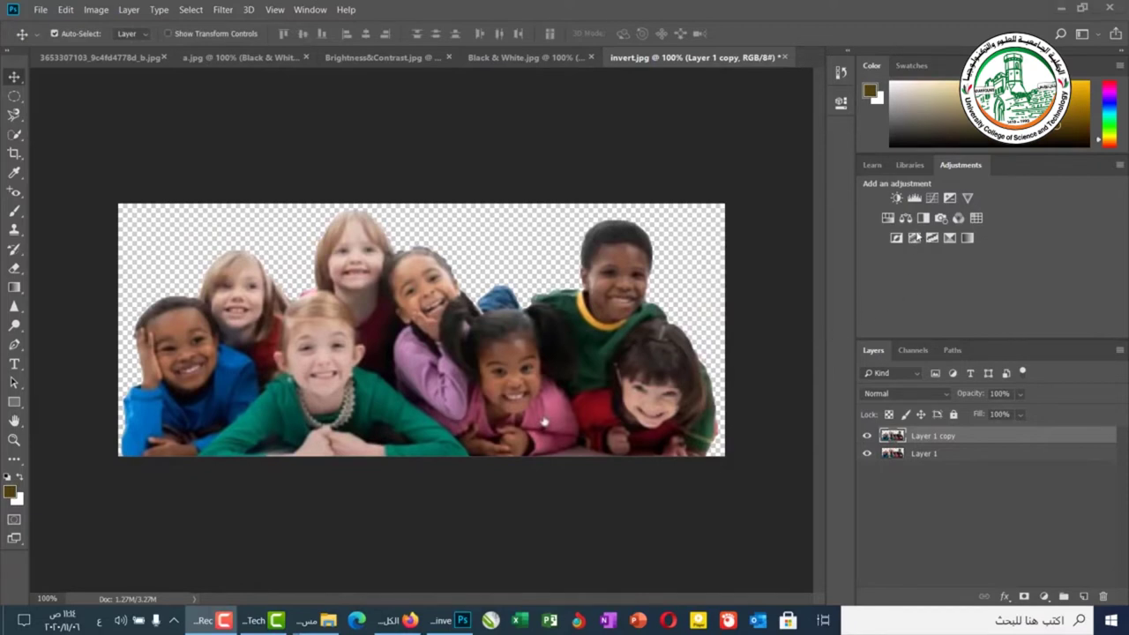
- Add a Posterize adjustment layer above Layer 1 copy and set its levels to 2
left_click(912, 240)
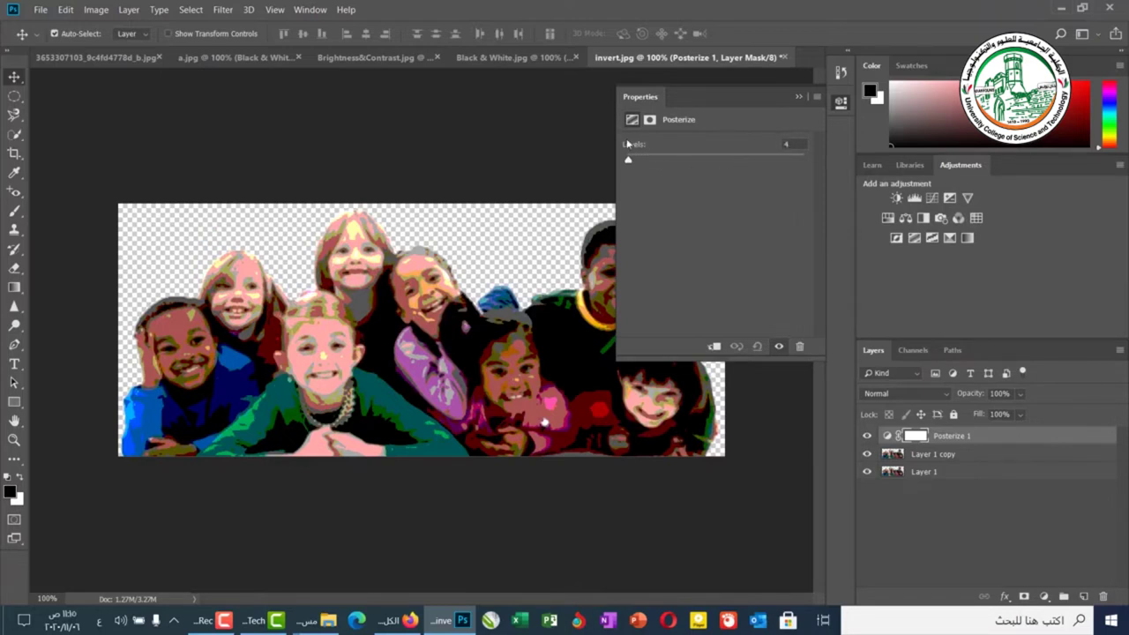
key("Down")
key("Down")
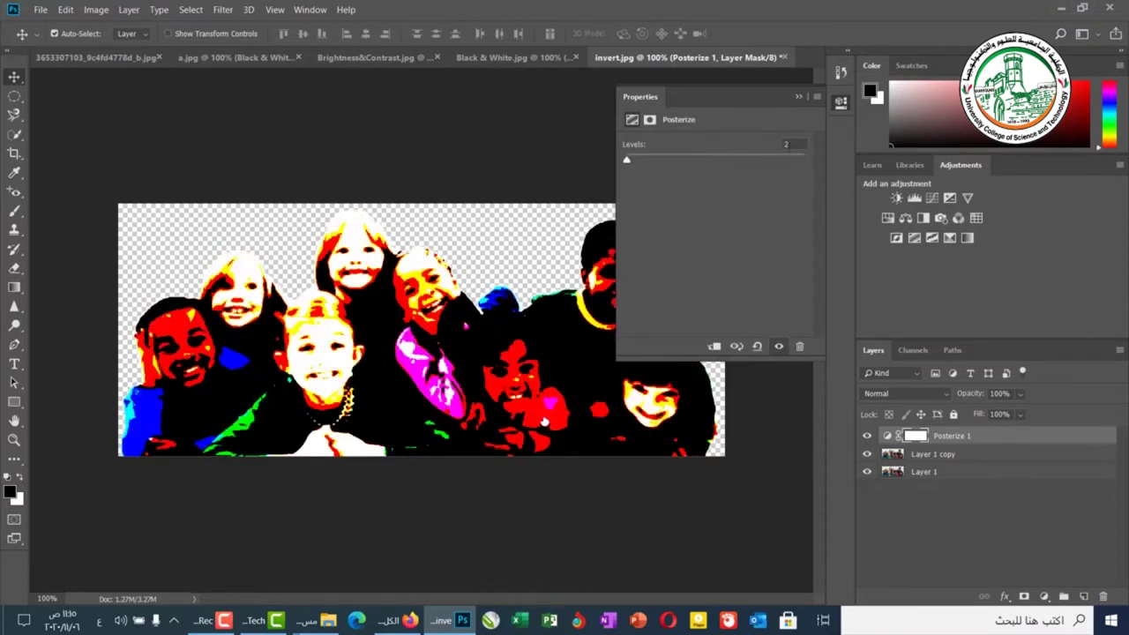
- Try to set the Posterize levels to 1
left_click(771, 144)
type("1")
key("Return")
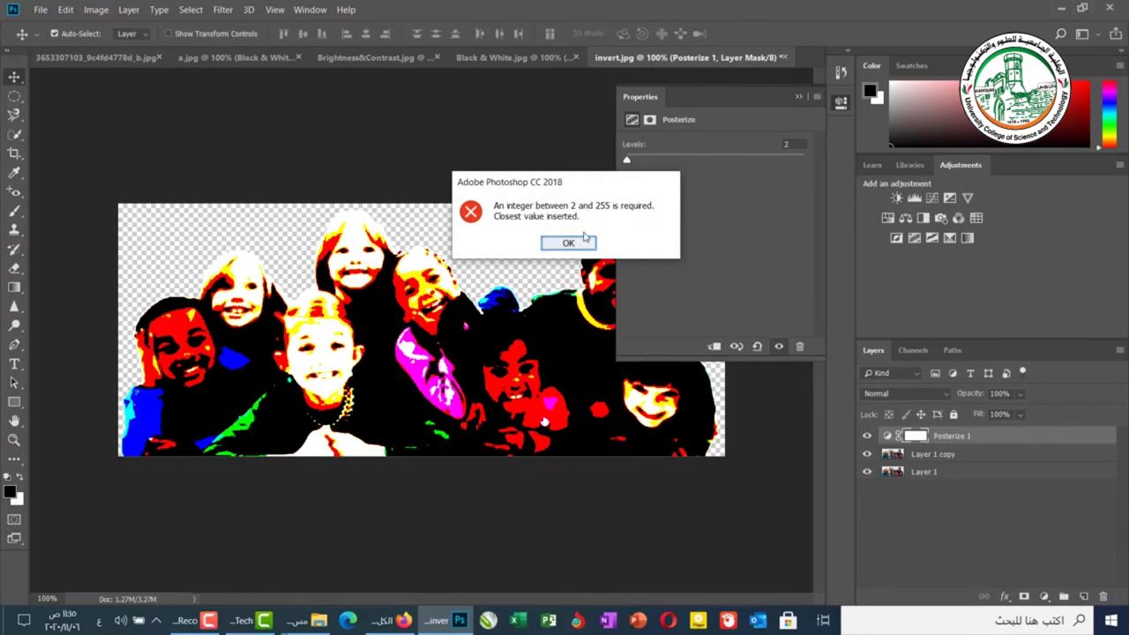
key("Return")
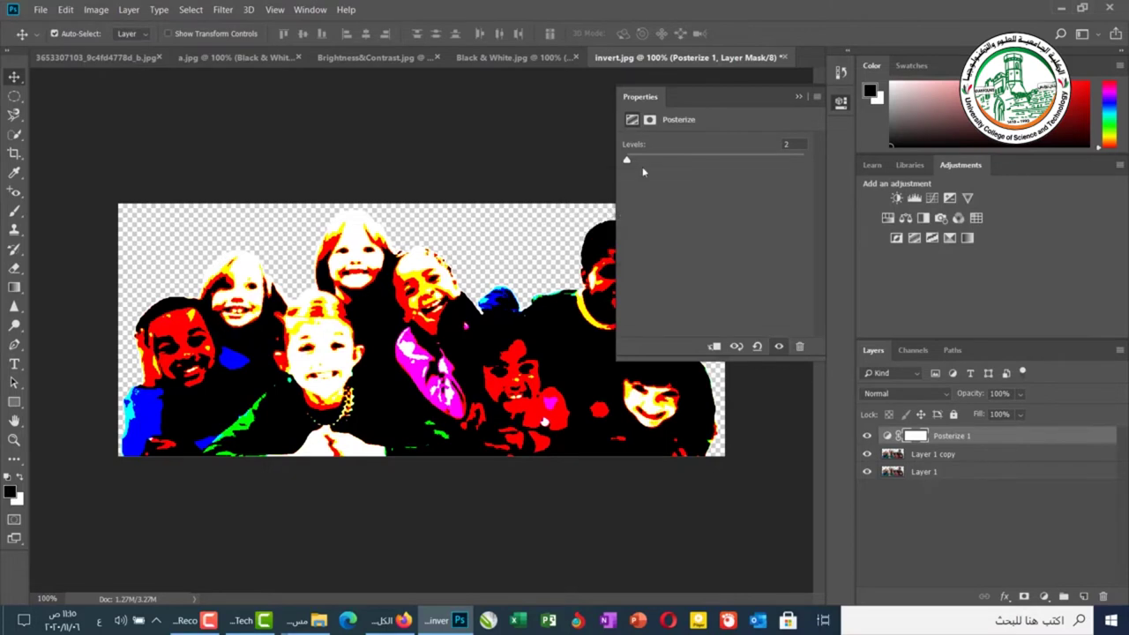
- Raise the Posterize levels to 67, reduce them to 38, and toggle the layer's visibility to compare with the original
left_click_drag(629, 162, 672, 163)
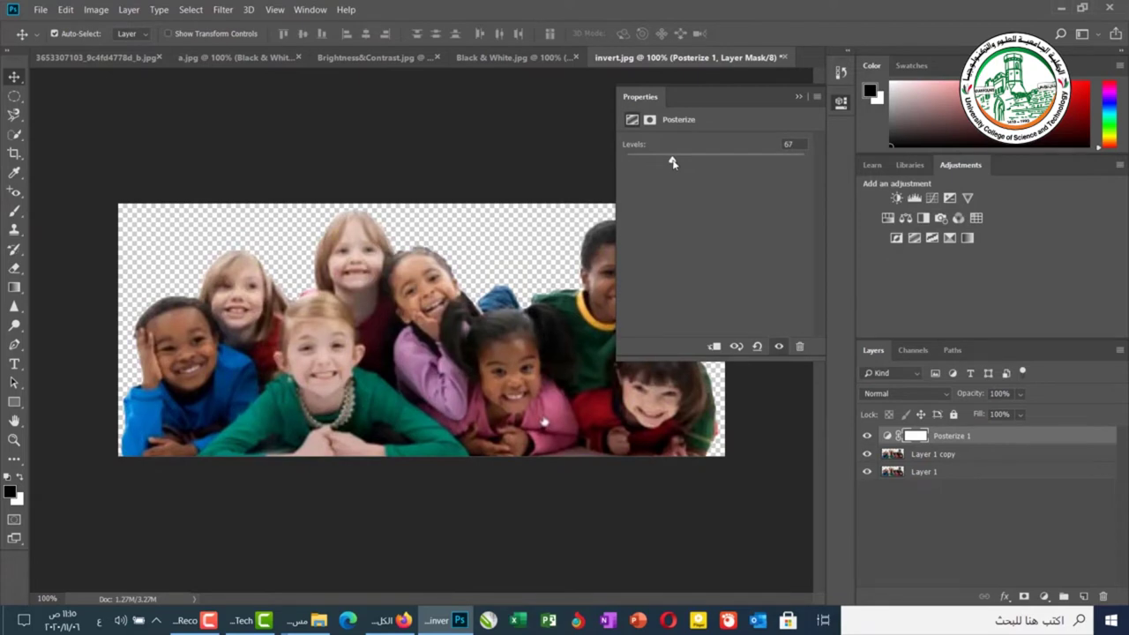
left_click_drag(672, 163, 652, 162)
left_click(868, 437)
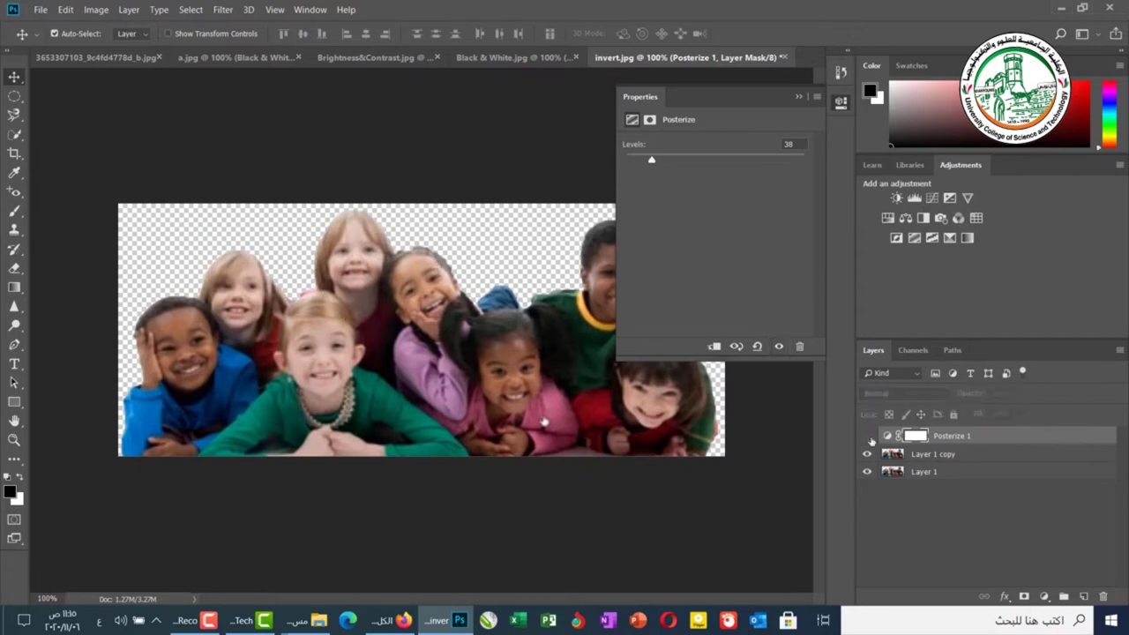
left_click(868, 436)
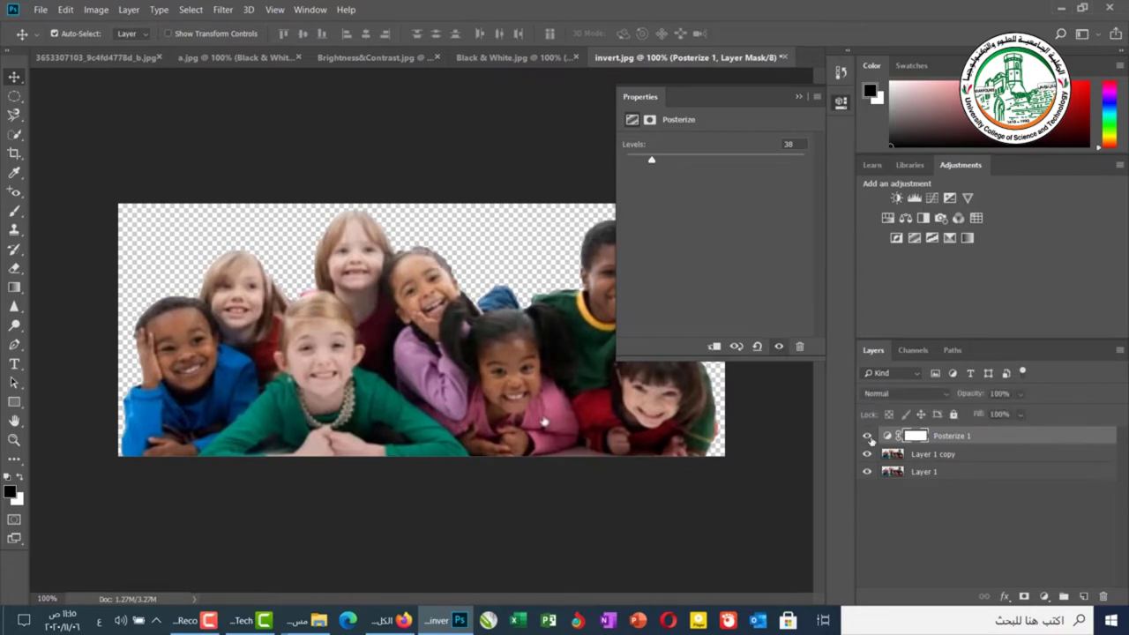
left_click(868, 437)
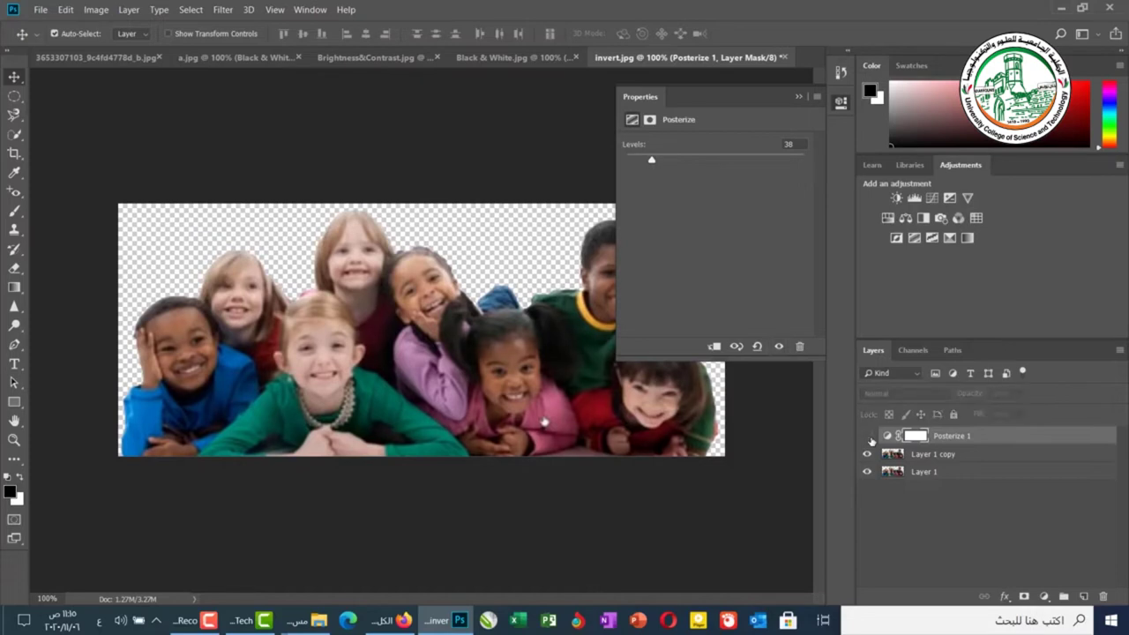
left_click(868, 436)
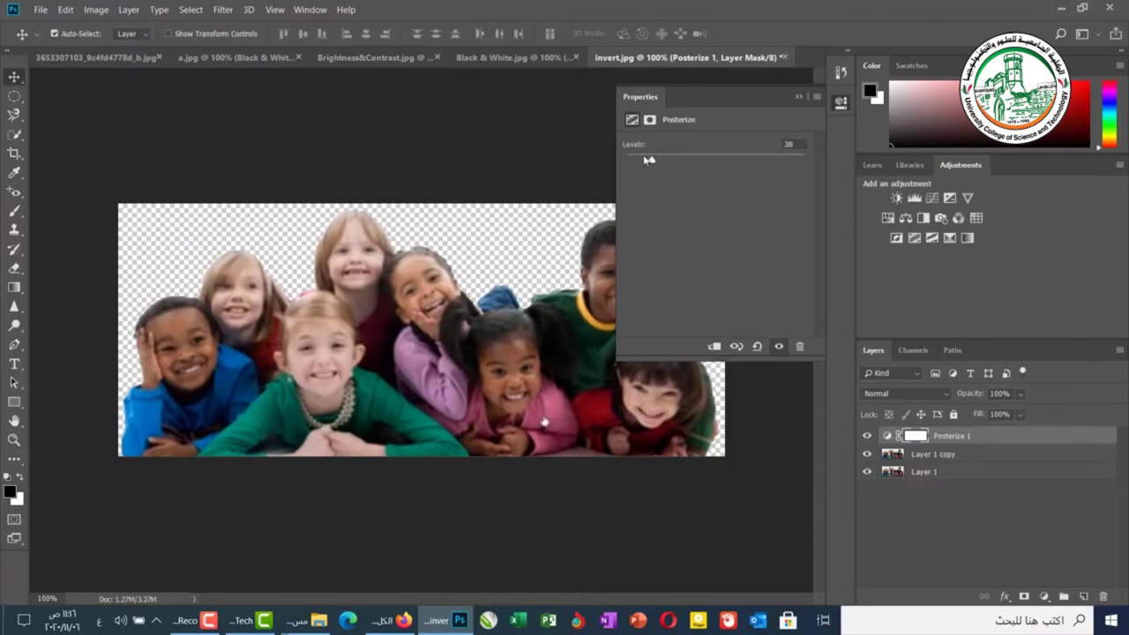
- Lower the Posterize levels again and enter an exact value of 2
left_click_drag(642, 165, 634, 164)
left_click_drag(634, 164, 632, 164)
left_click(775, 145)
type("2")
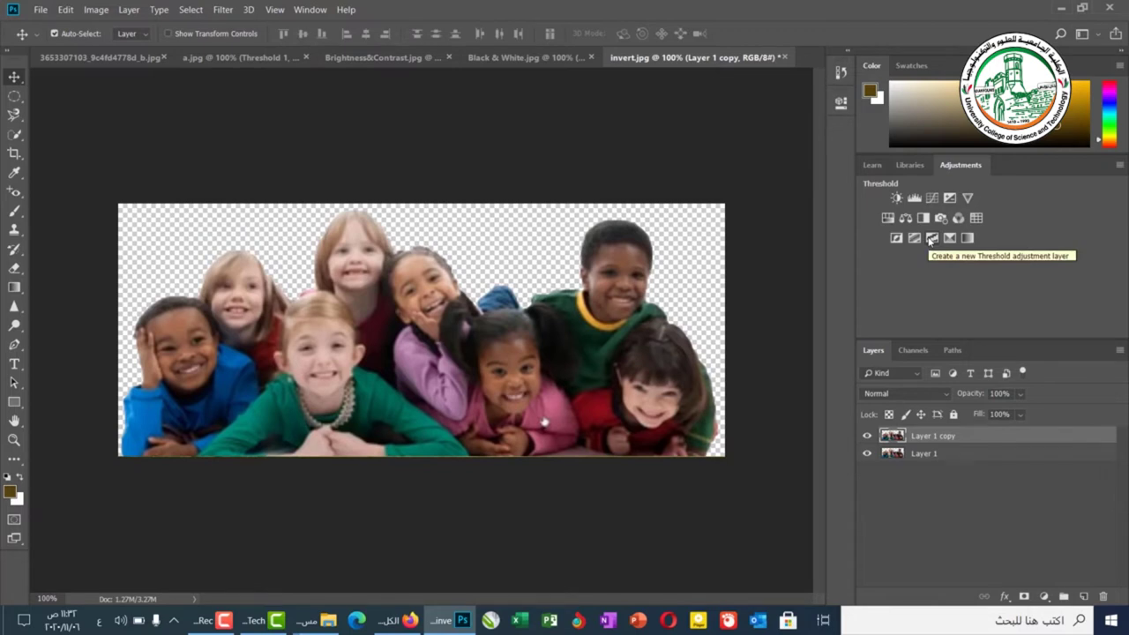
- Add a Threshold adjustment layer above Layer 1 copy, raise its level to 255 and bring it back to mid-range
left_click(932, 239)
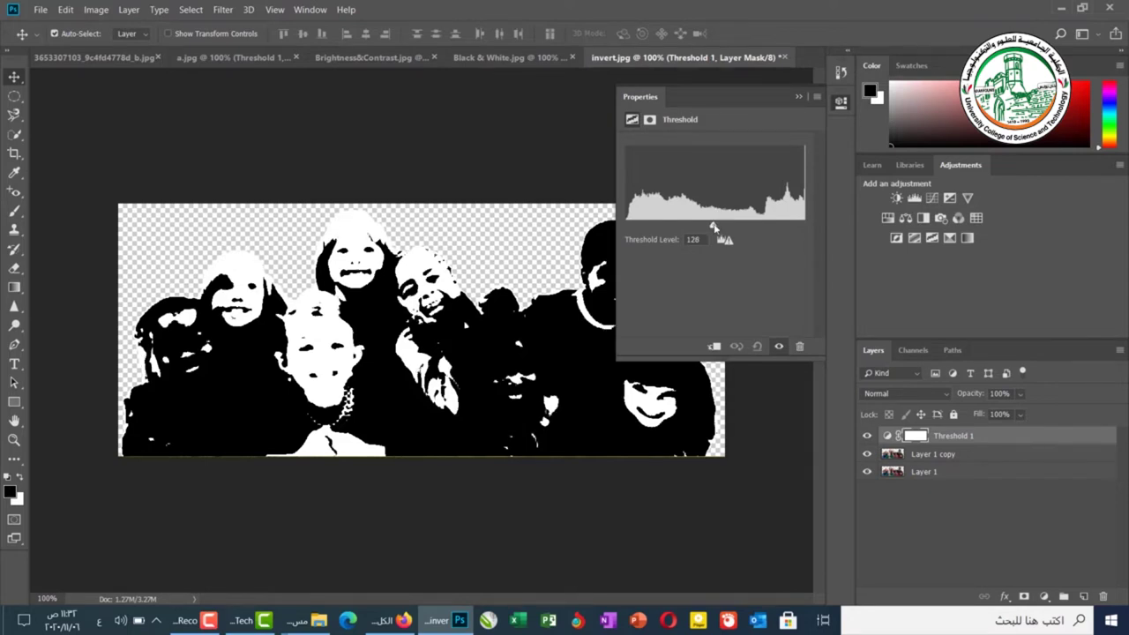
left_click_drag(715, 228, 800, 240)
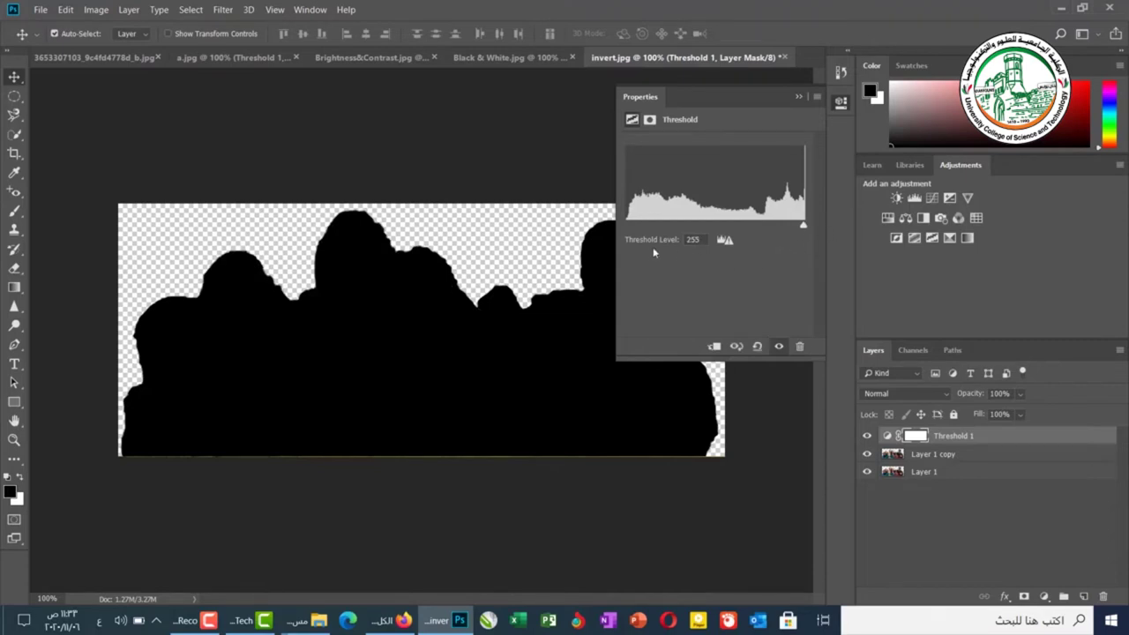
left_click_drag(802, 226, 715, 227)
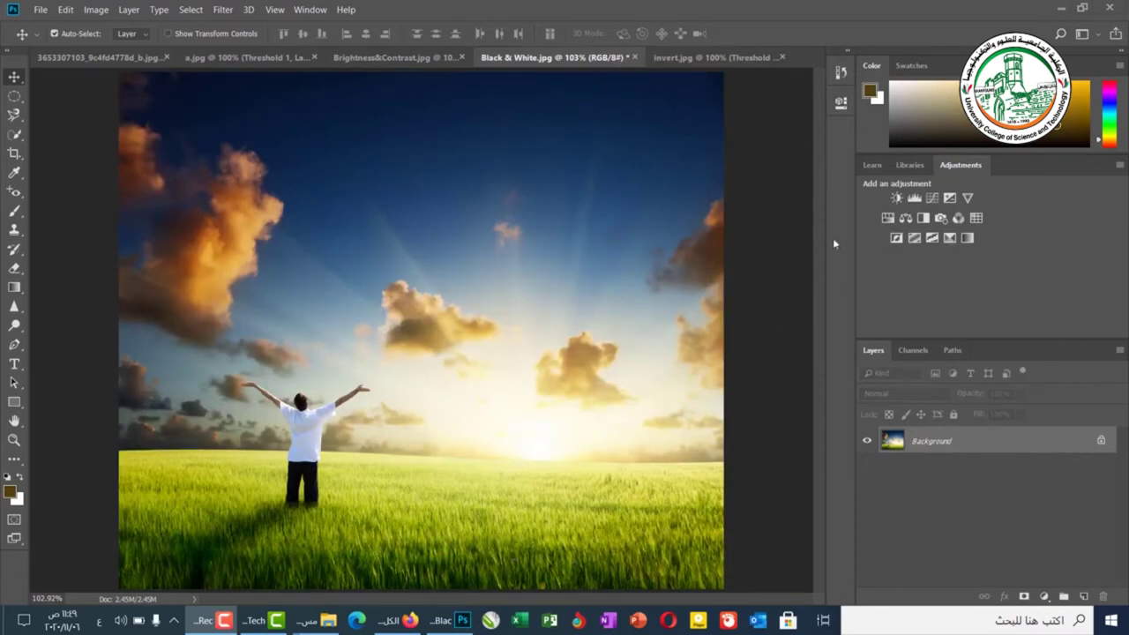
- Add a Selective Color adjustment layer above the Background in Black & White.jpg and target the Blues
left_click(794, 240)
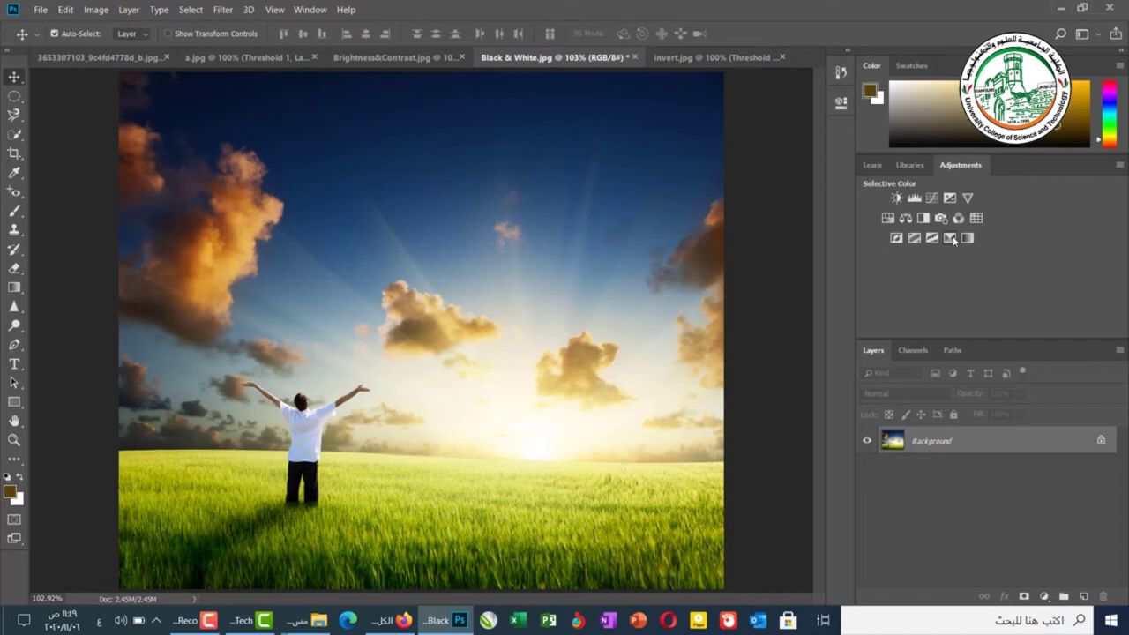
left_click(950, 238)
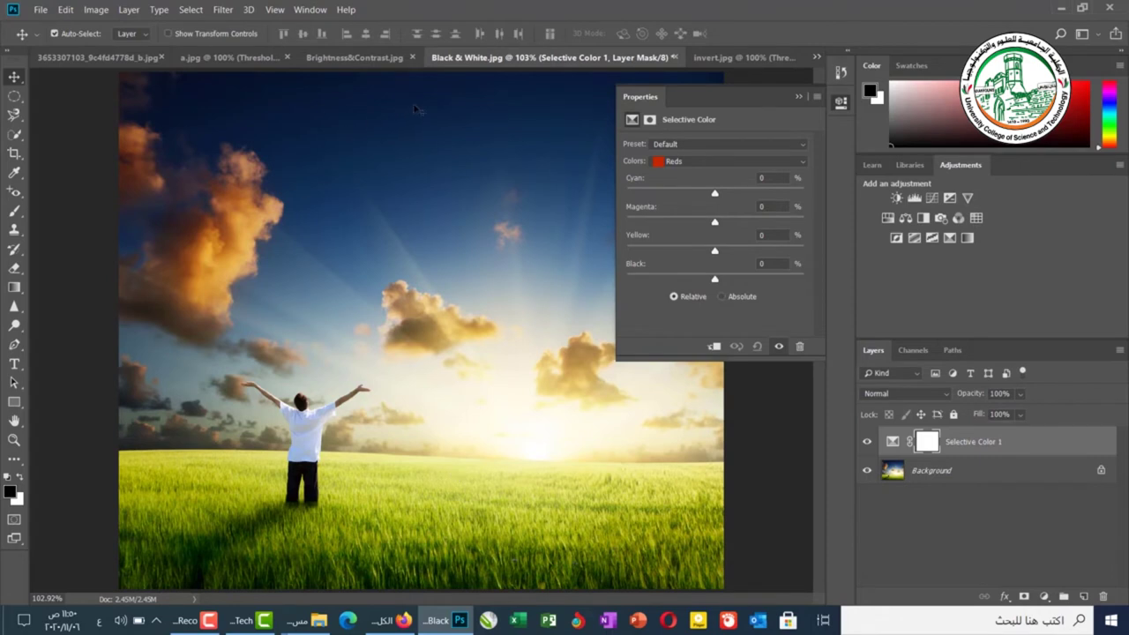
left_click(696, 163)
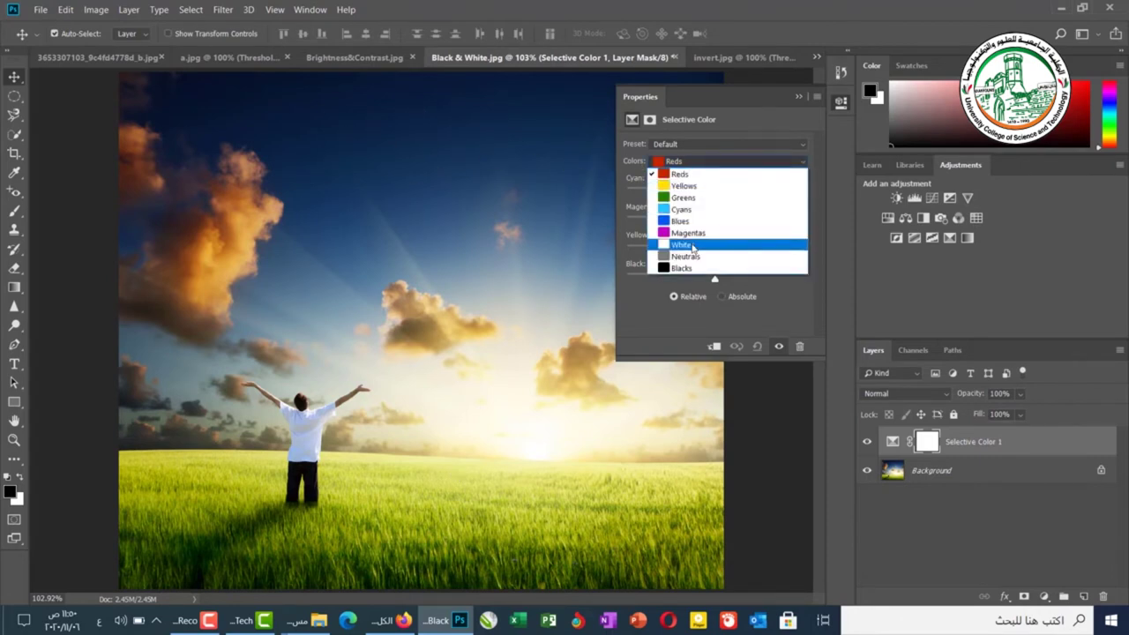
left_click(683, 222)
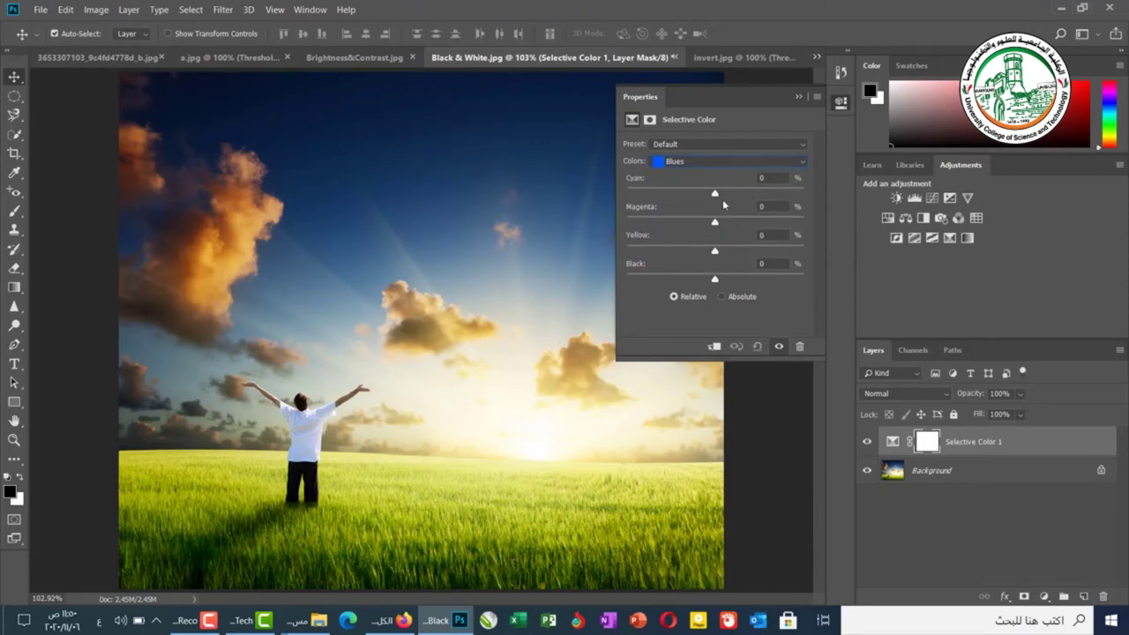
- Set the Blues to Cyan -100%, Magenta +100%, Yellow +81% and Black +100% in the Selective Color adjustment
left_click_drag(714, 194, 794, 195)
left_click_drag(803, 195, 604, 183)
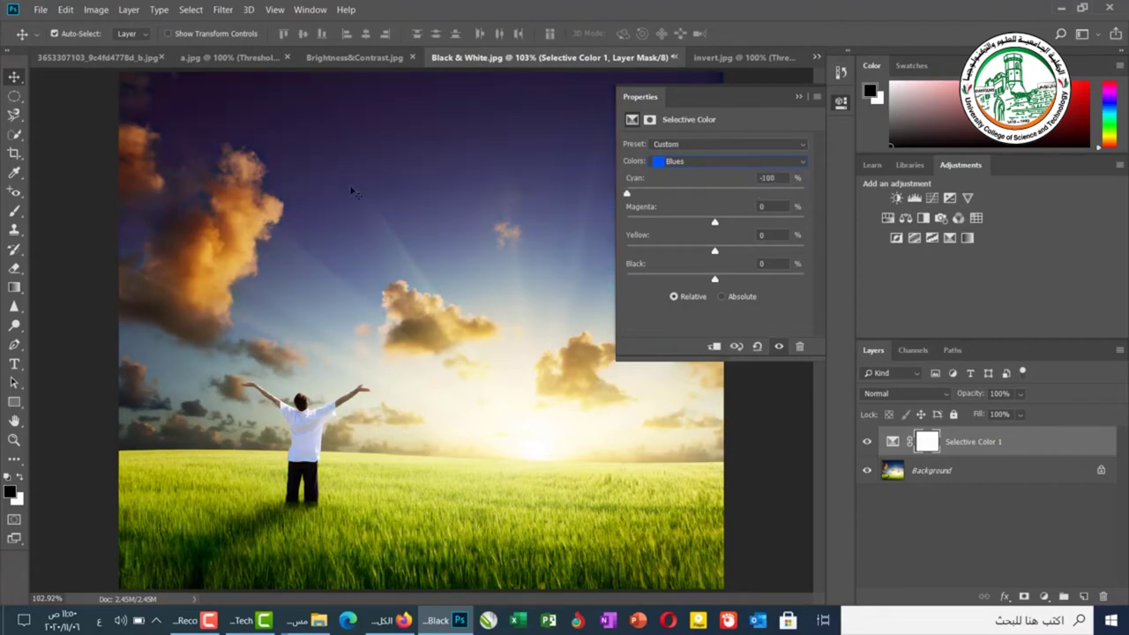
left_click_drag(715, 224, 814, 229)
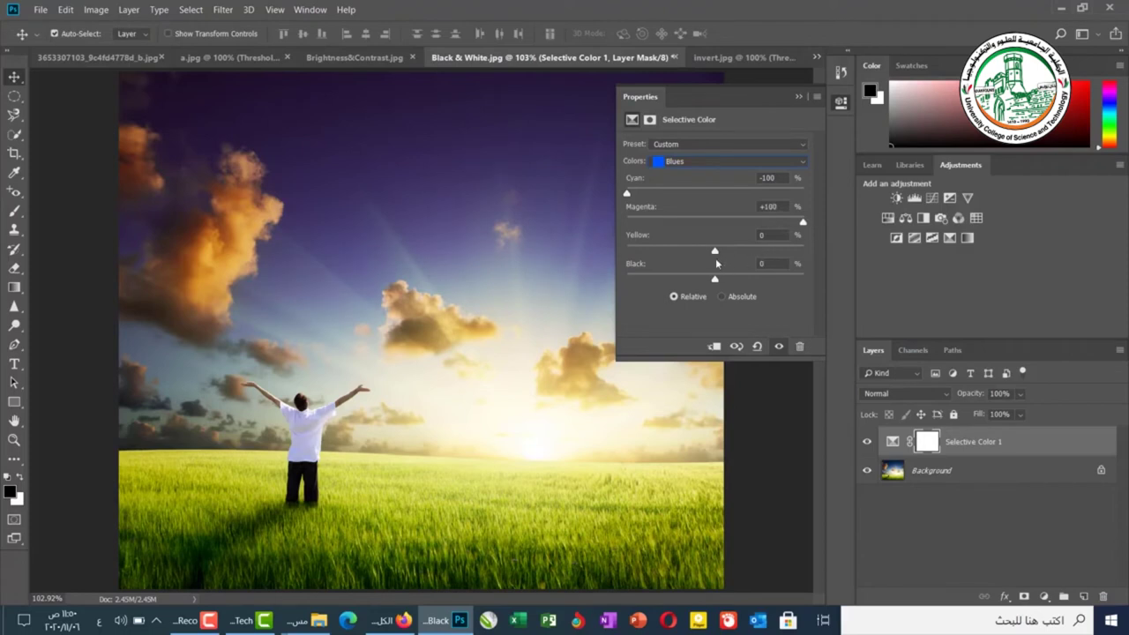
left_click_drag(716, 252, 779, 254)
left_click(787, 253)
left_click_drag(715, 281, 812, 285)
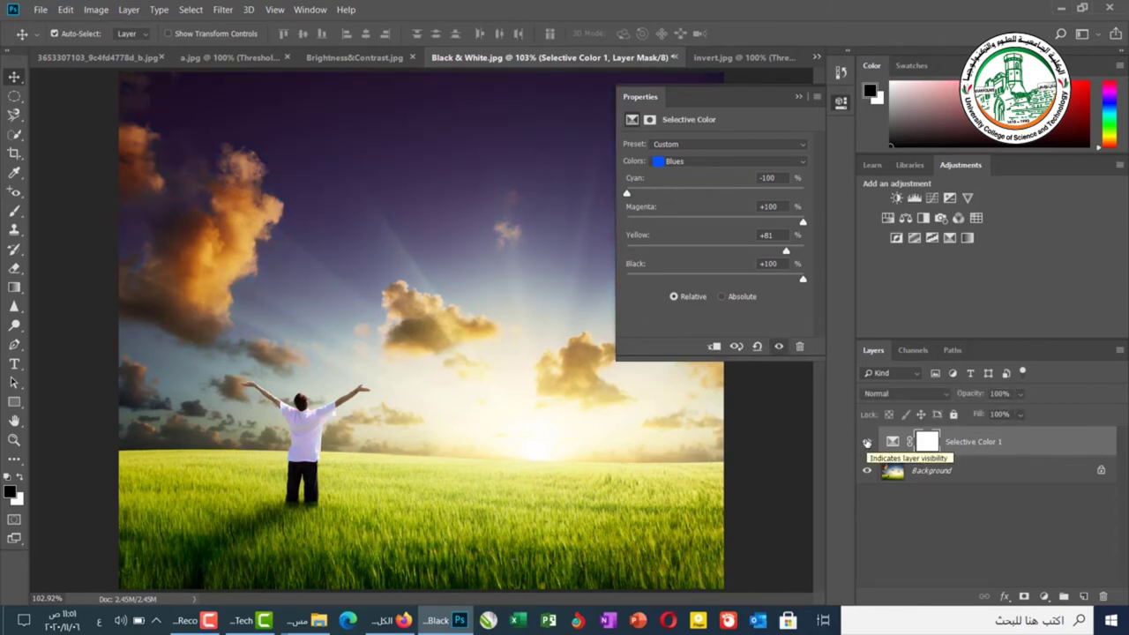
- Compare the Relative and Absolute methods for the Blues and leave the Selective Color adjustment on Absolute
left_click(724, 296)
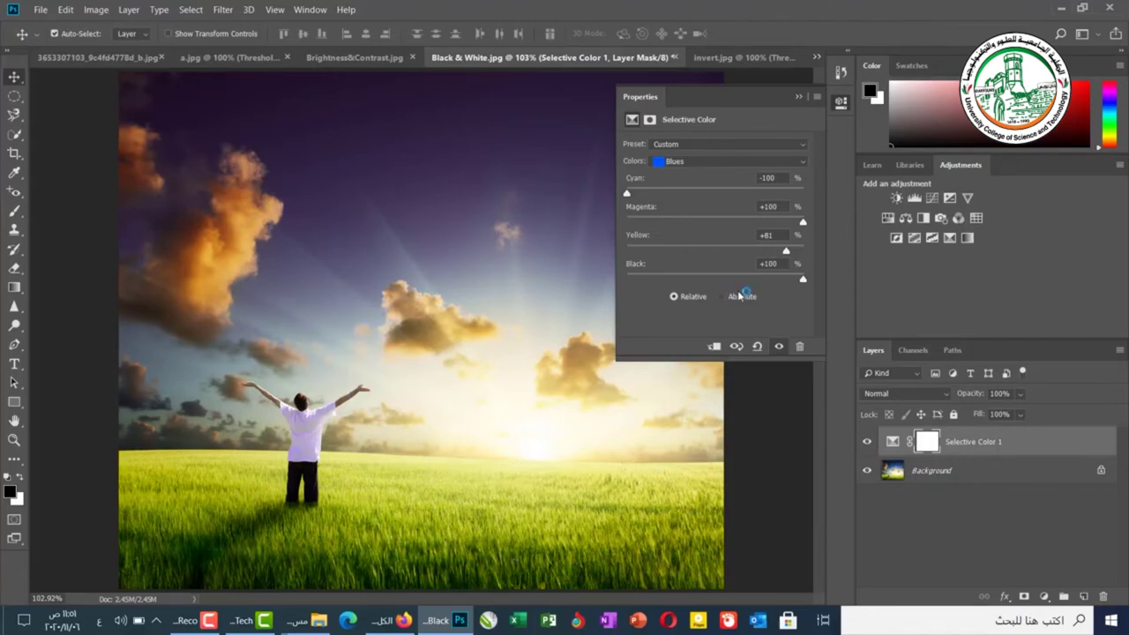
left_click(699, 297)
left_click(740, 300)
- Set the Whites to Cyan, Magenta and Yellow +100% with raised Black, and switch the Selective Color method back to Relative
left_click(702, 161)
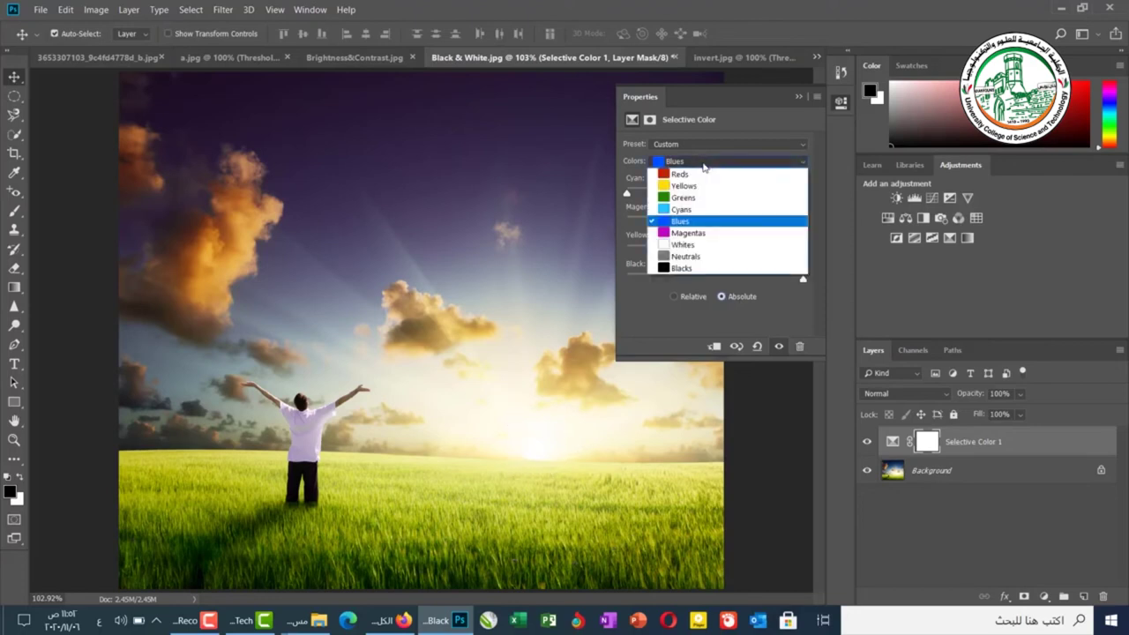
left_click(697, 245)
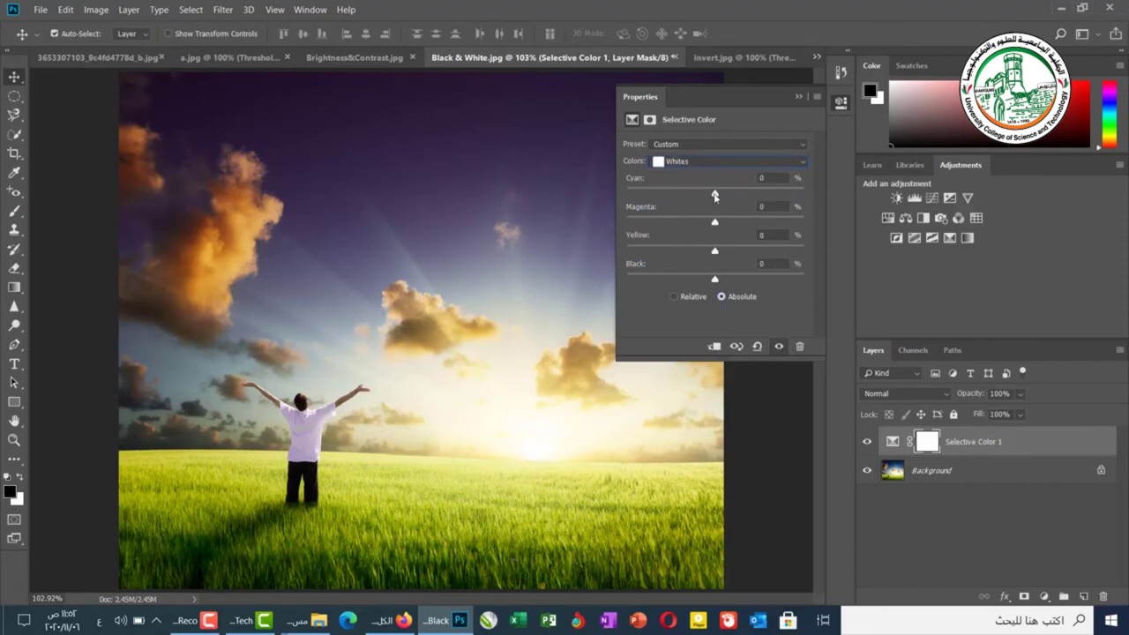
left_click_drag(715, 194, 803, 194)
left_click_drag(716, 222, 808, 222)
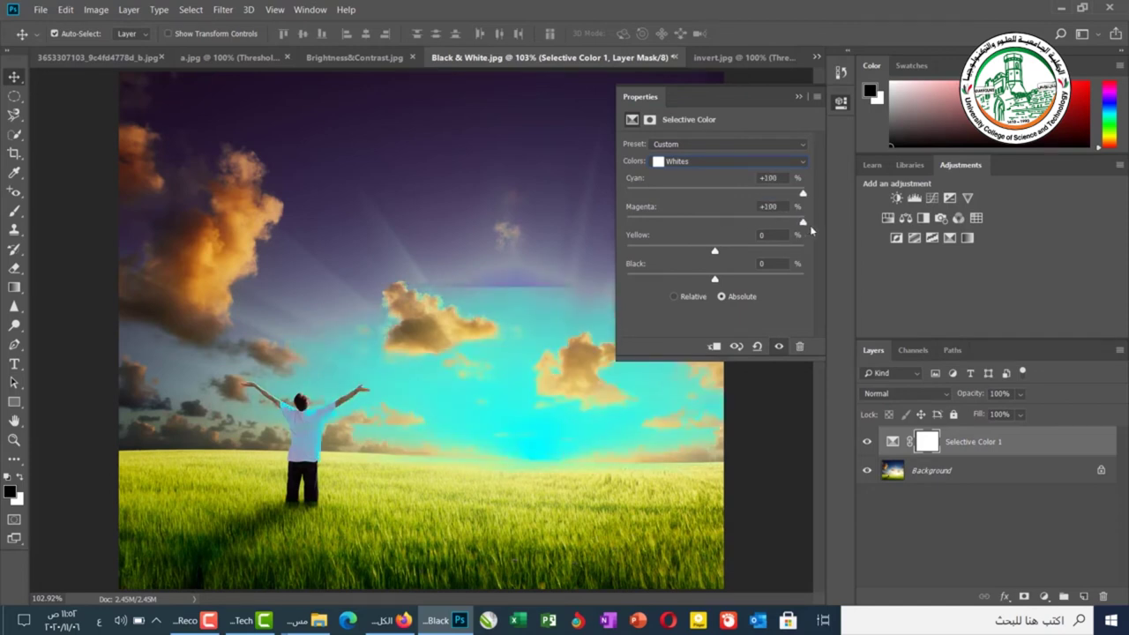
left_click_drag(714, 252, 827, 256)
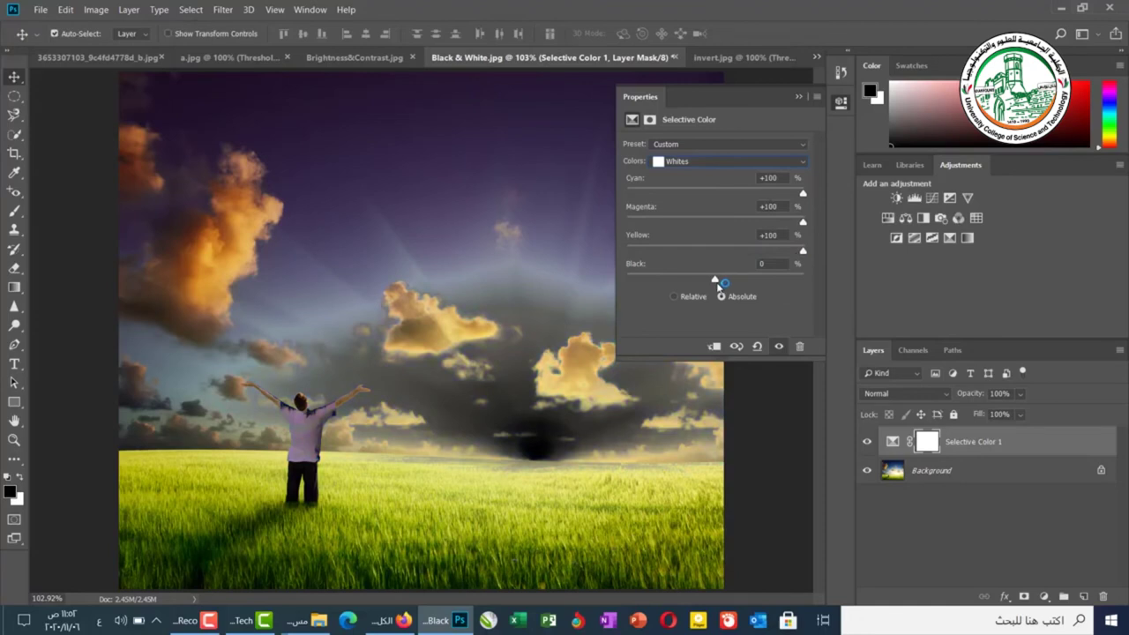
left_click_drag(715, 280, 821, 281)
left_click(726, 298)
left_click(676, 296)
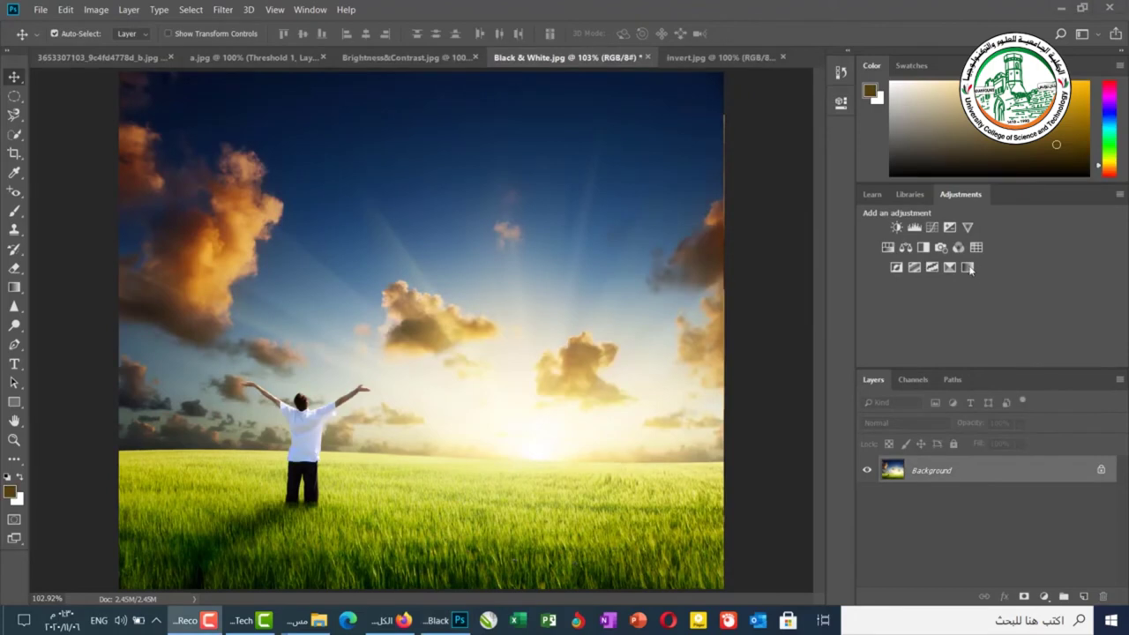
- Add a Gradient Map adjustment layer above the Background and apply the Black, White preset
left_click(968, 267)
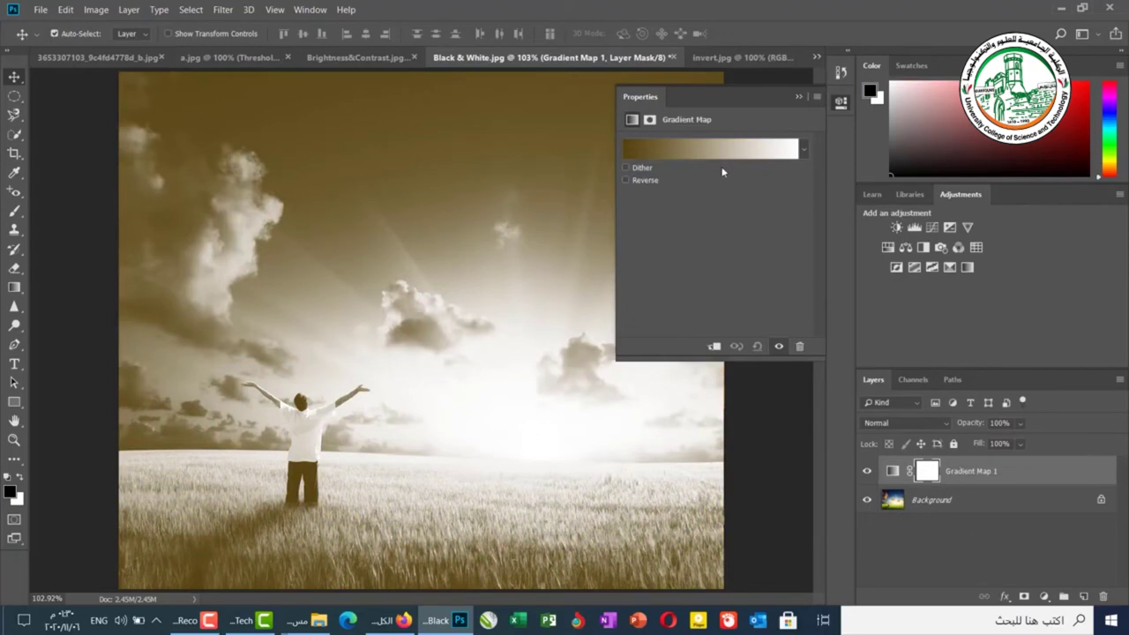
left_click(803, 151)
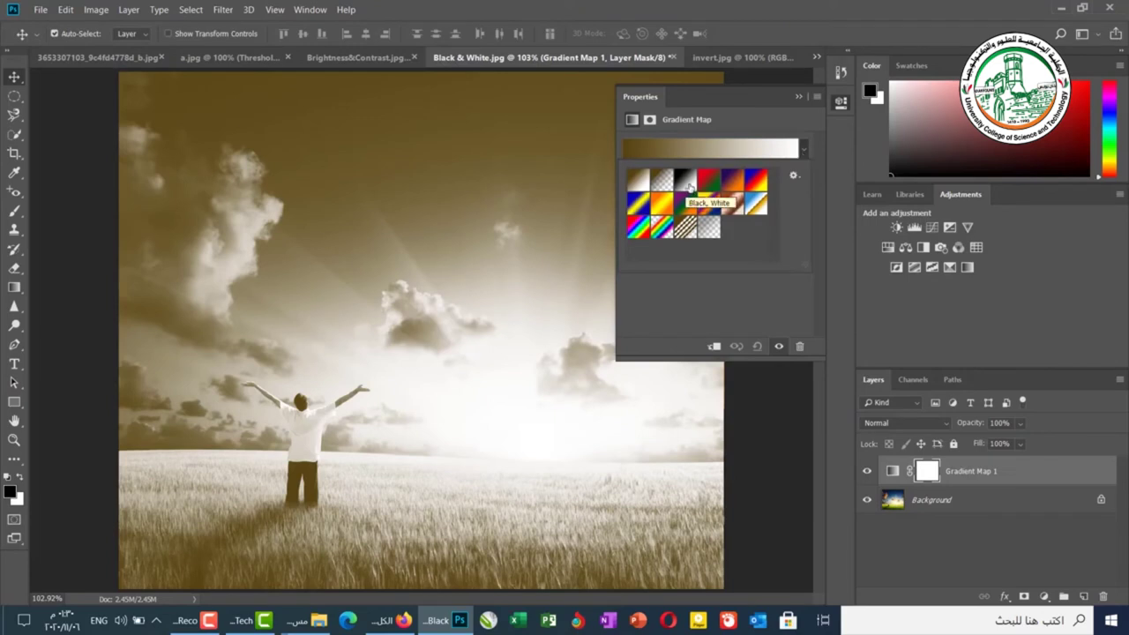
left_click(689, 182)
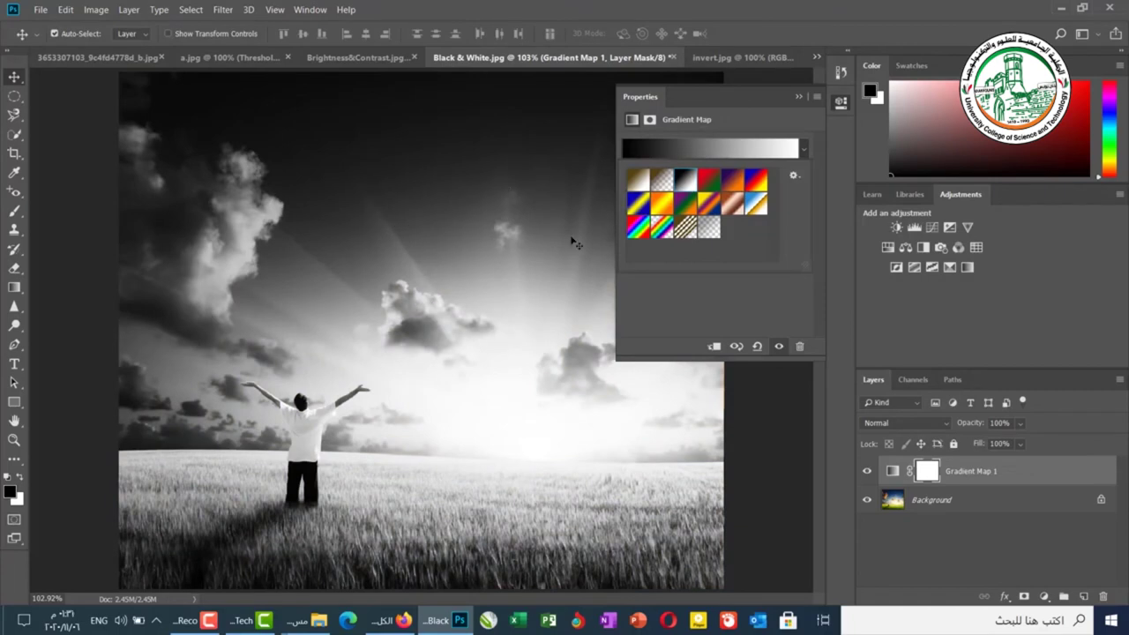
- Load the blue-red-yellow preset in the Gradient Editor and move its color stops to 10%, 44% and 94%
left_click(710, 148)
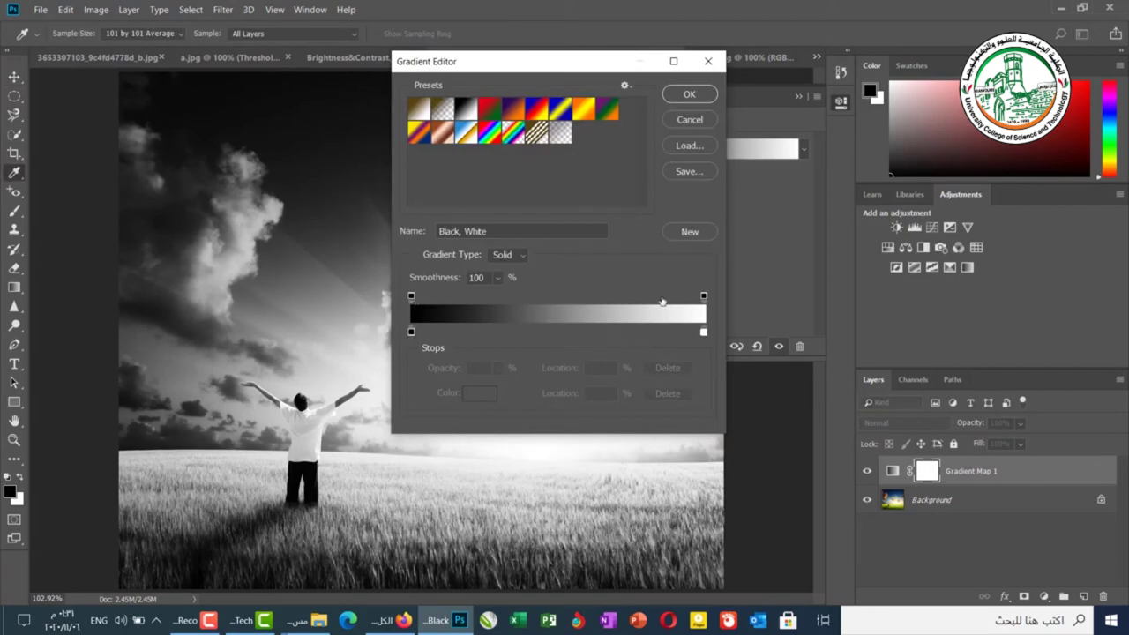
left_click(533, 110)
left_click_drag(537, 68, 638, 52)
left_click_drag(514, 317, 541, 322)
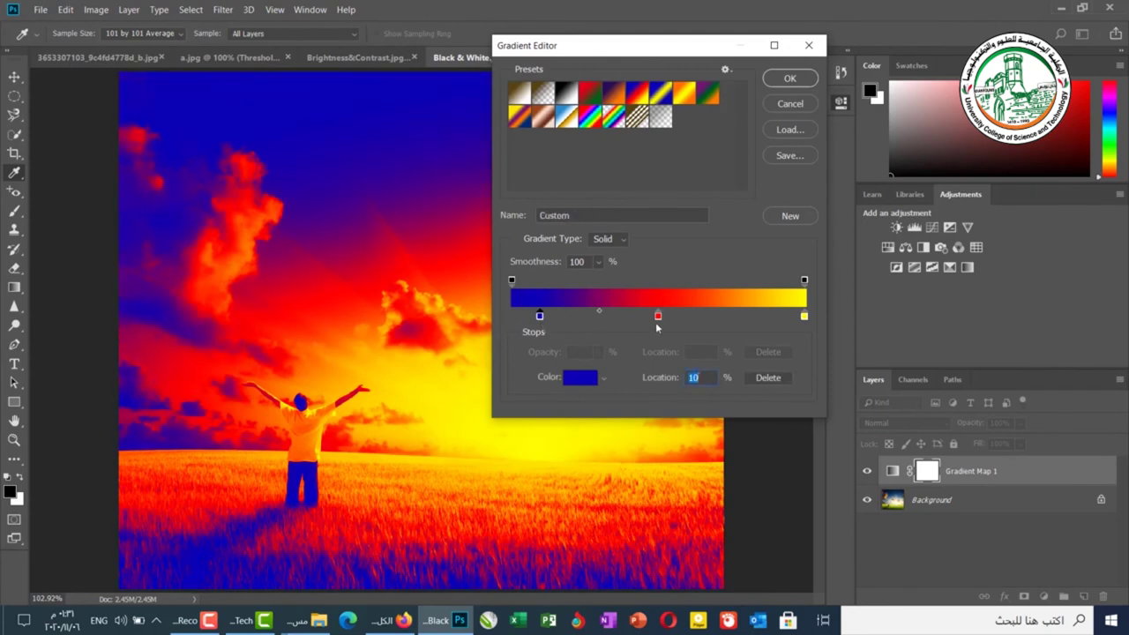
left_click_drag(657, 318, 644, 321)
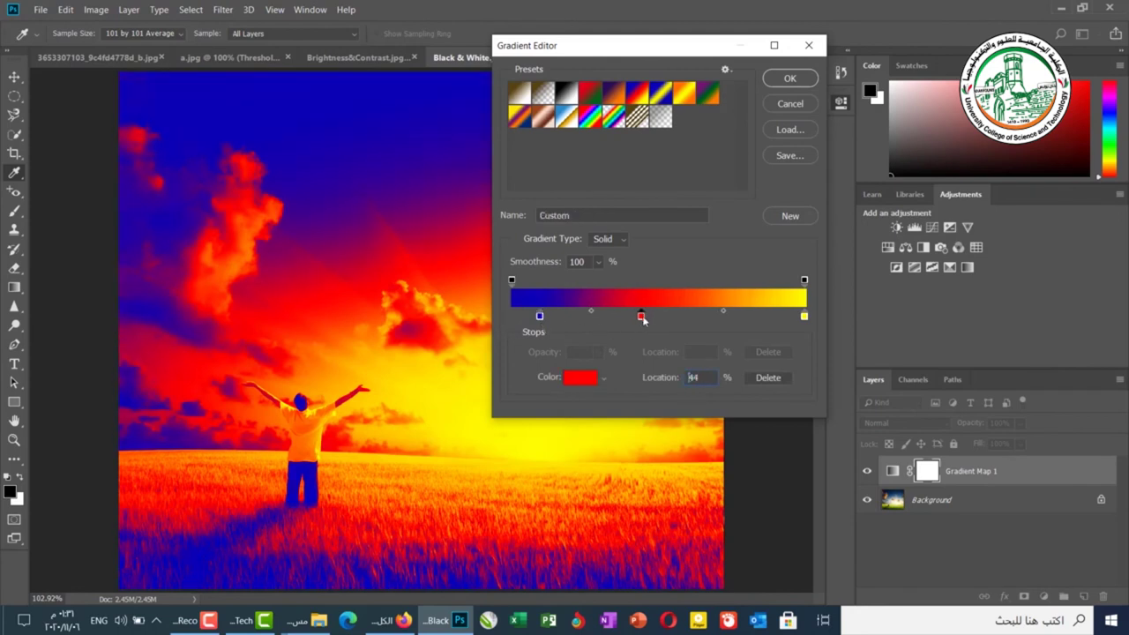
left_click_drag(805, 325, 791, 326)
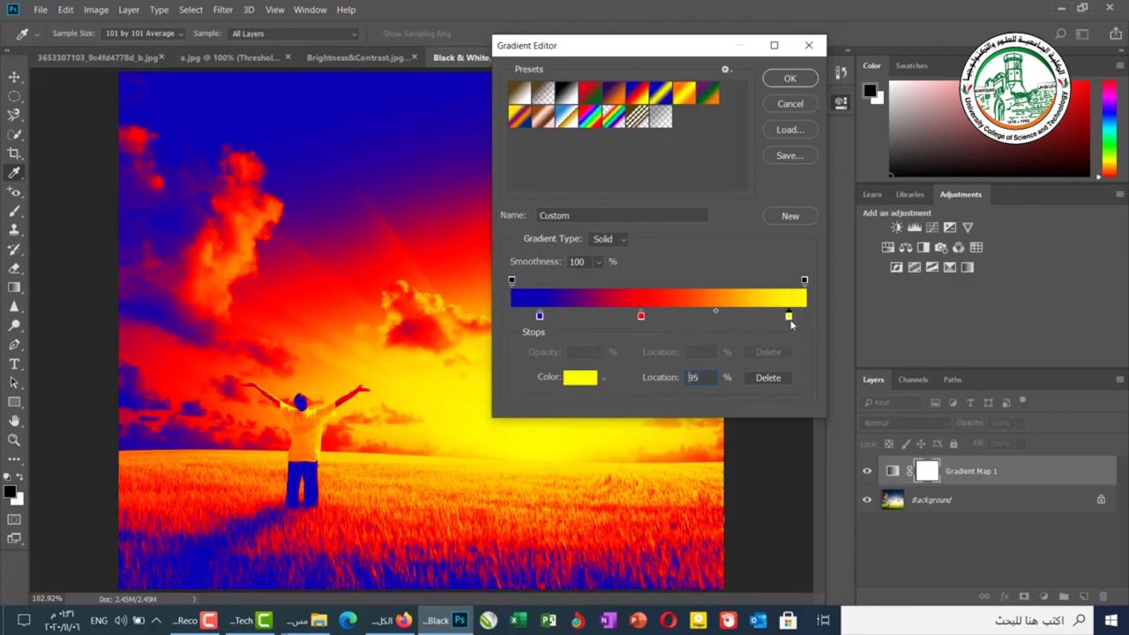
left_click(788, 317)
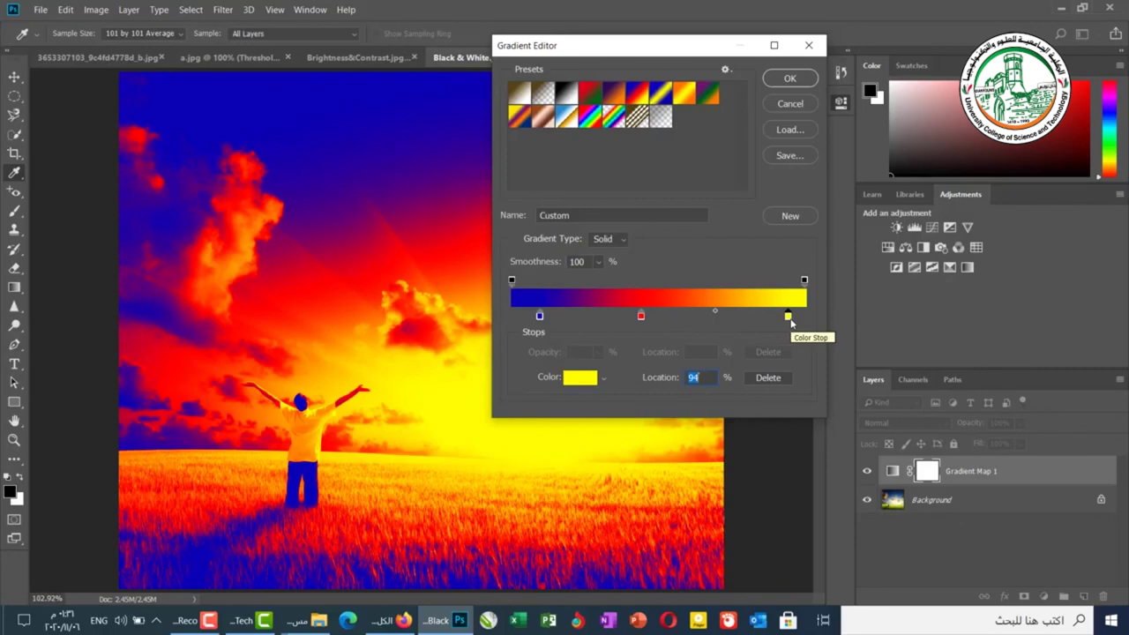
- Recolor the gradient's yellow stop to white (ffffff) and its red middle stop to yellow-green (e4ff00)
double_click(788, 318)
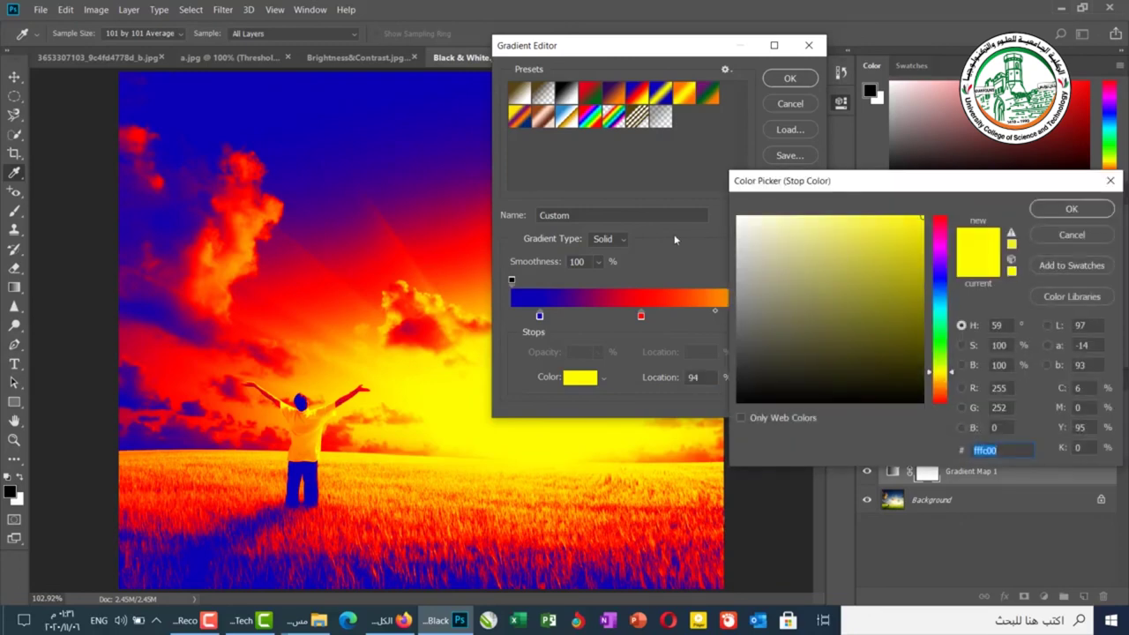
left_click_drag(839, 239, 731, 209)
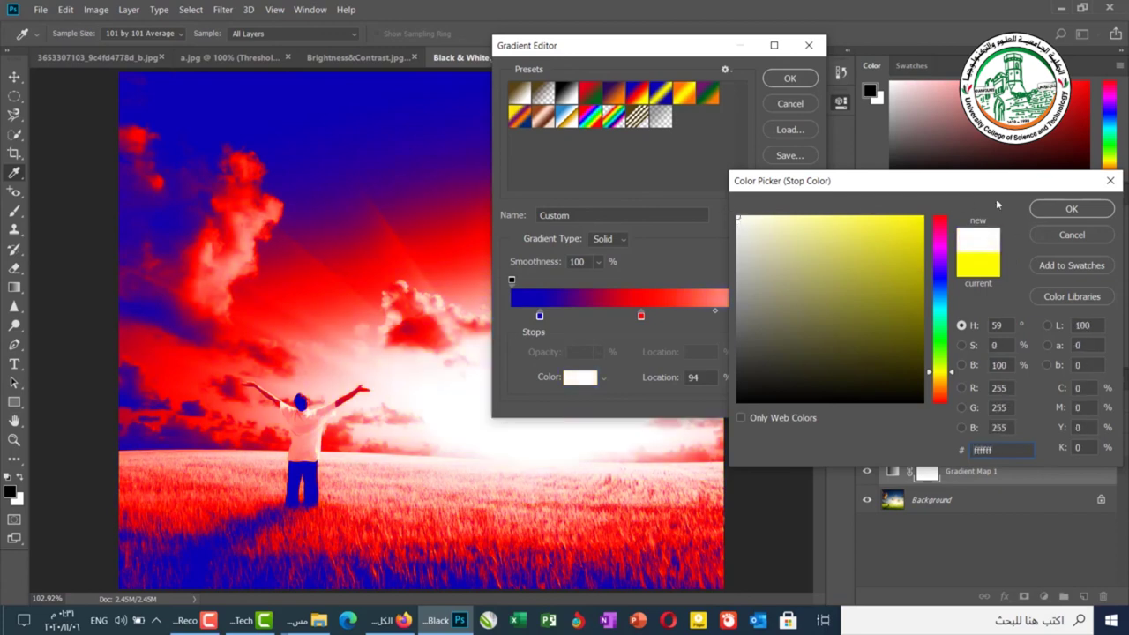
left_click(1072, 208)
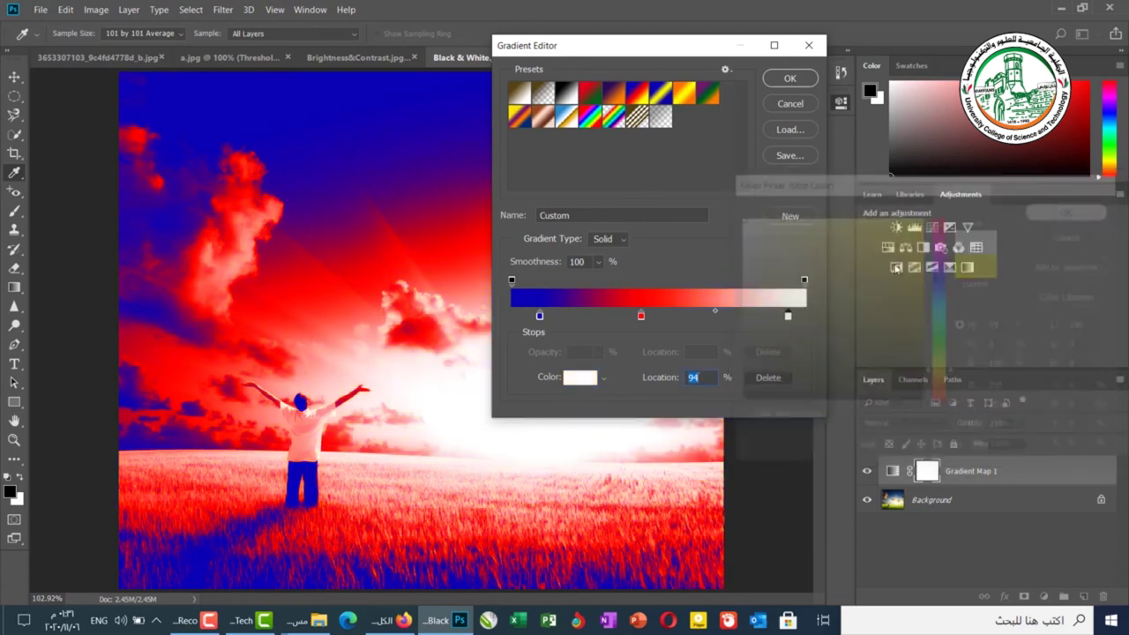
double_click(641, 317)
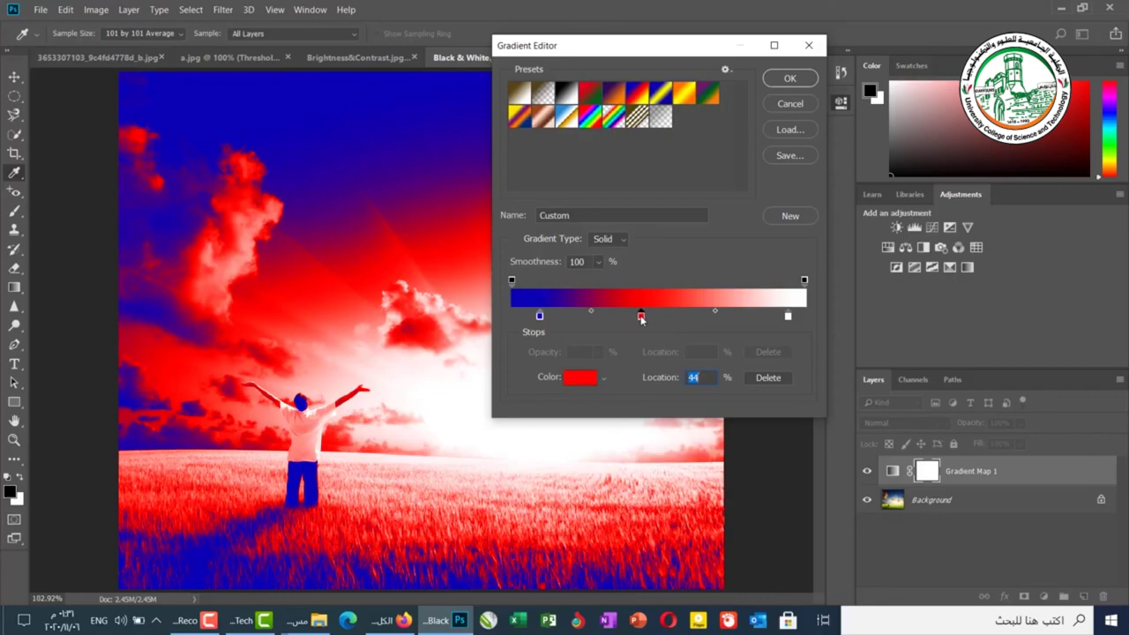
left_click_drag(949, 381, 943, 200)
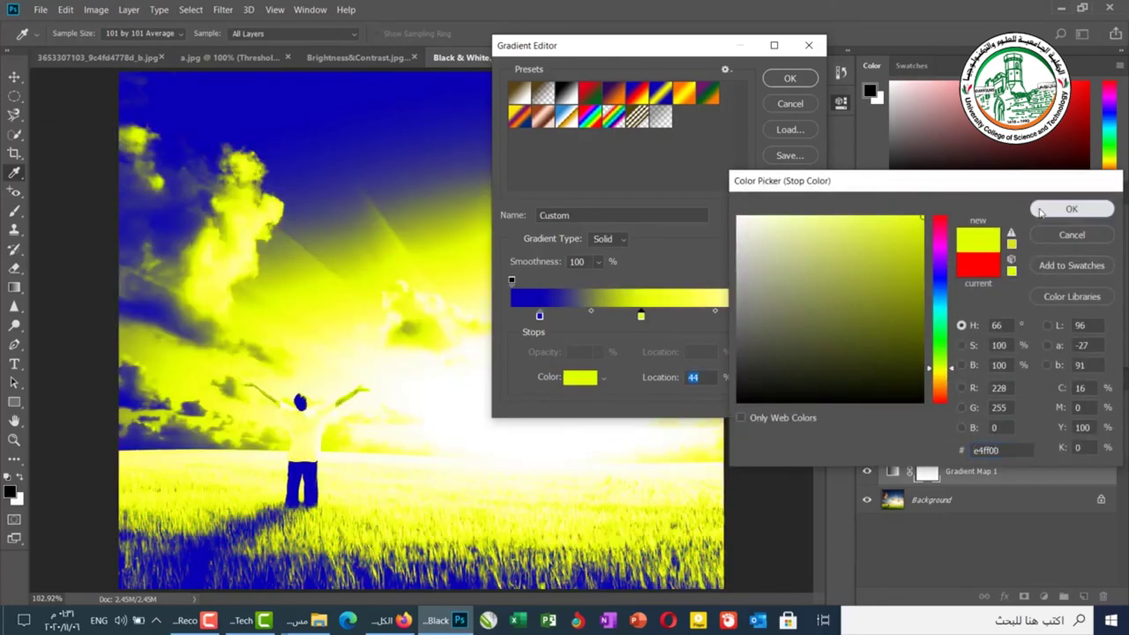
left_click(1071, 210)
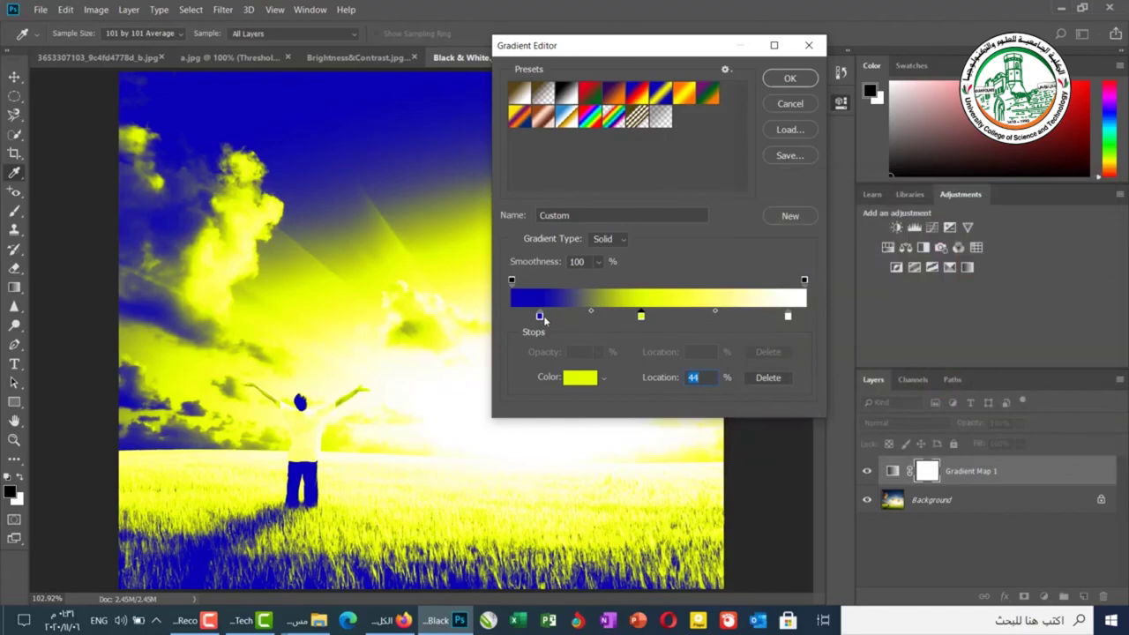
- Recolor the gradient's blue stop to bright red and move the two outer color stops to 0% and 100%
double_click(539, 315)
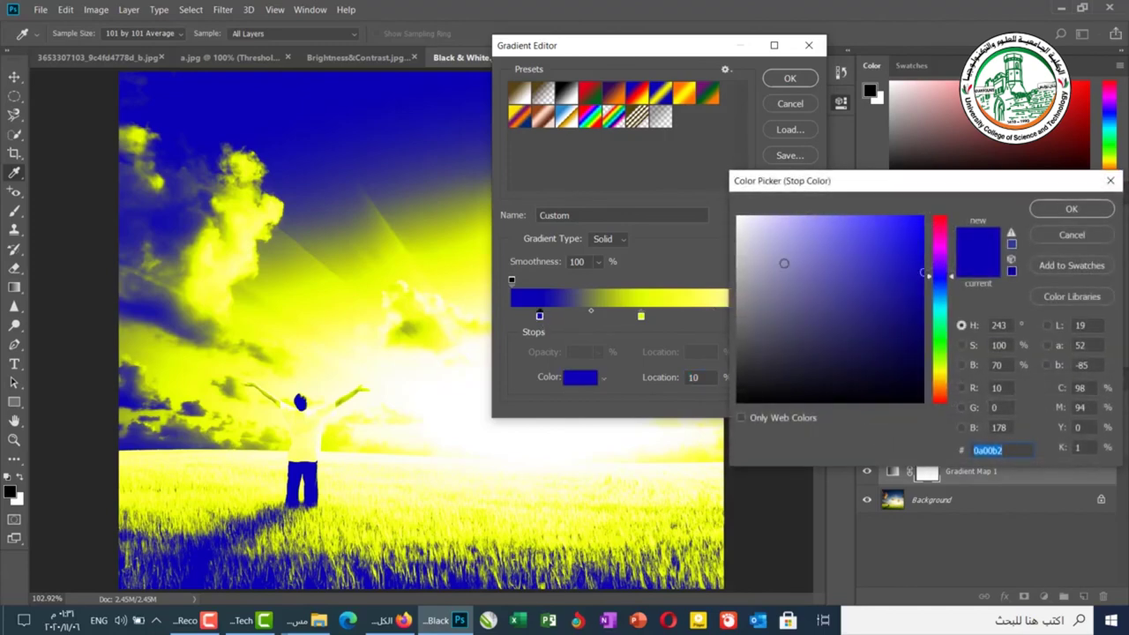
left_click(942, 228)
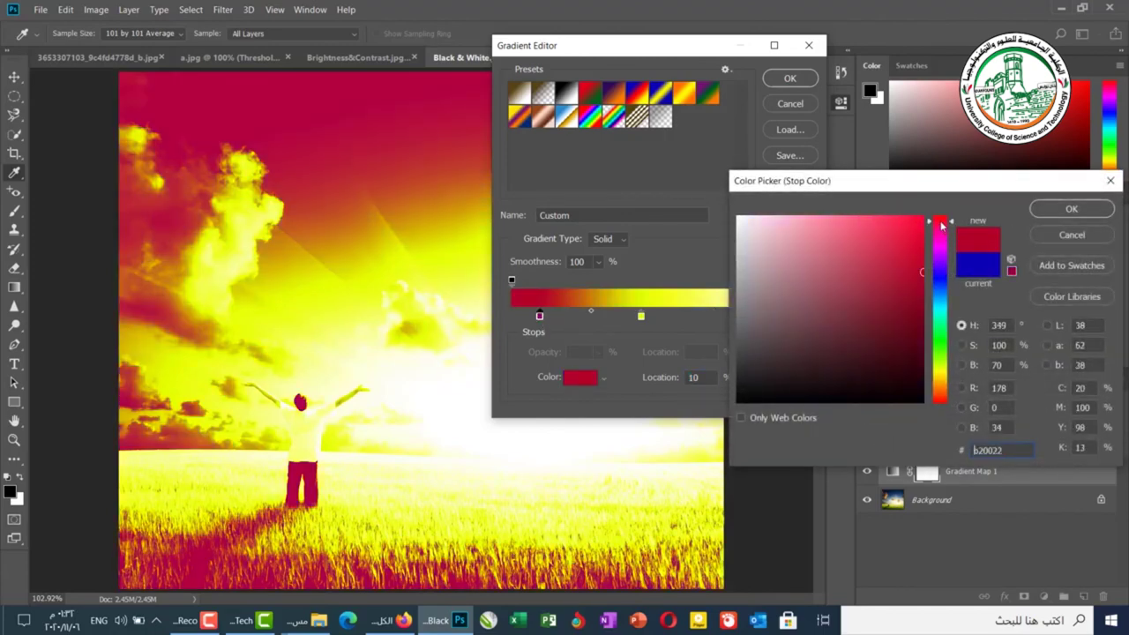
left_click(924, 216)
left_click(1072, 209)
left_click_drag(540, 316, 512, 316)
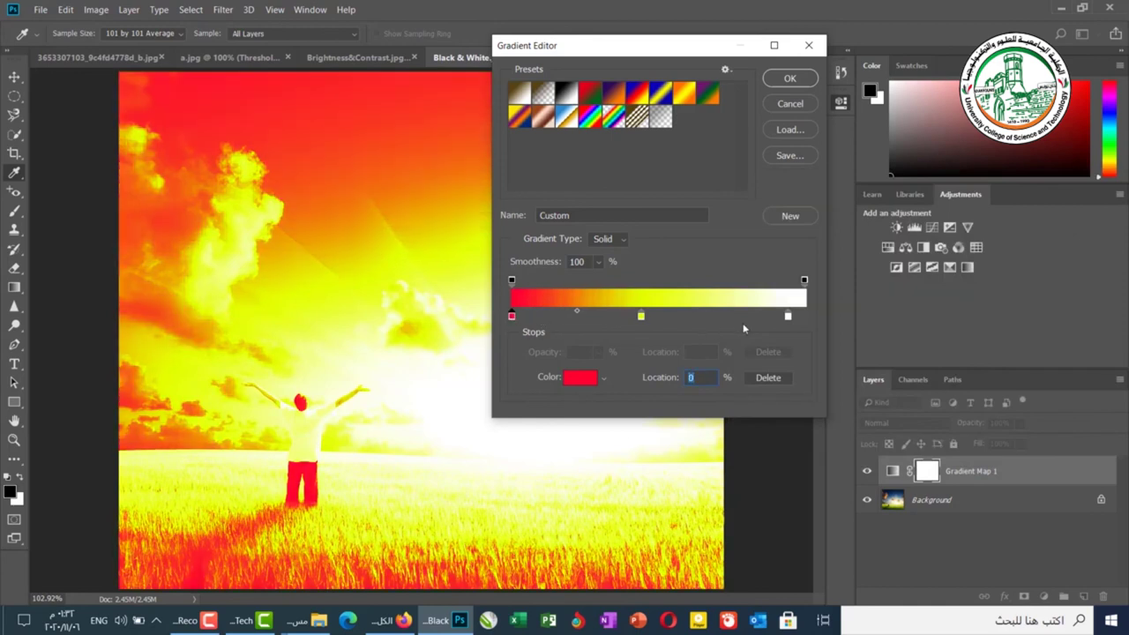
left_click_drag(792, 316, 804, 316)
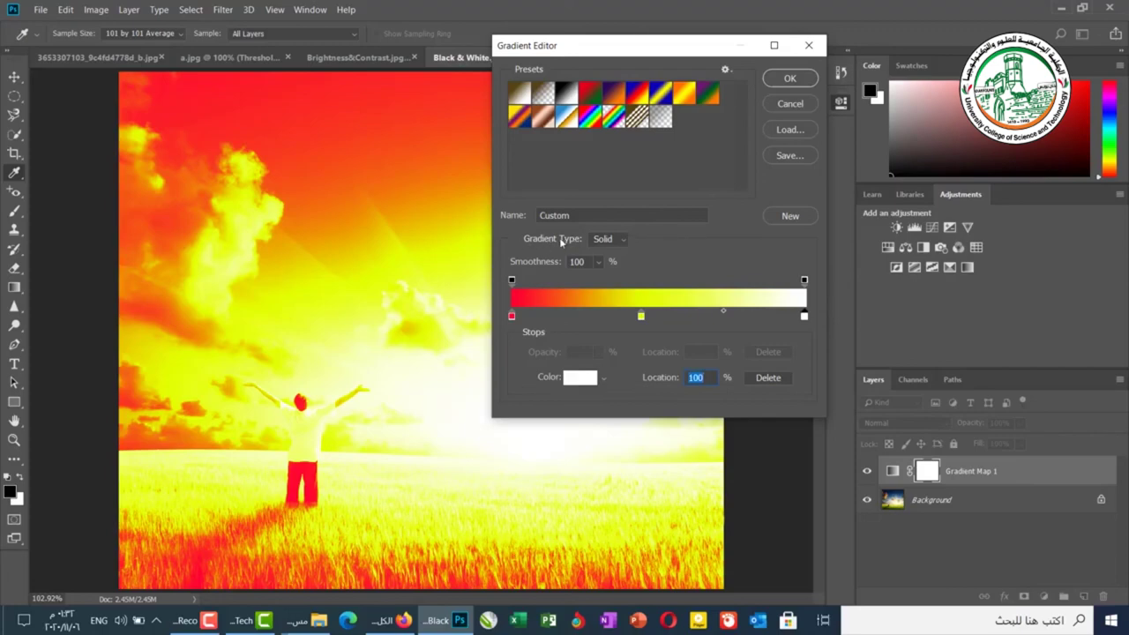
- Try the Noise gradient type against Solid and discard all edits made in the Gradient Editor
left_click(606, 243)
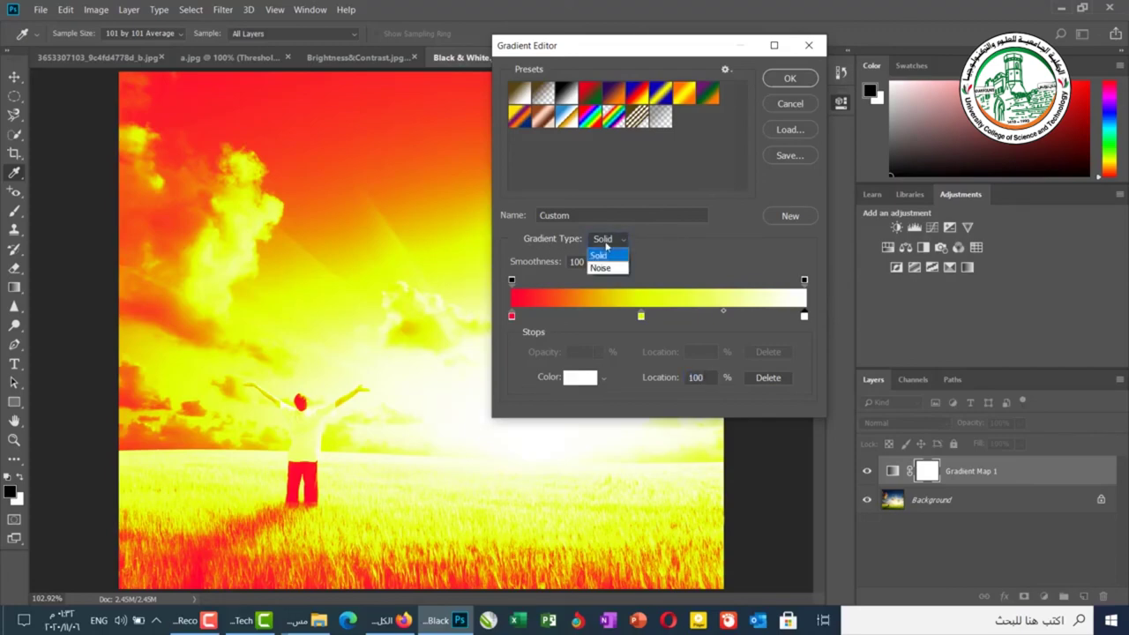
left_click(607, 268)
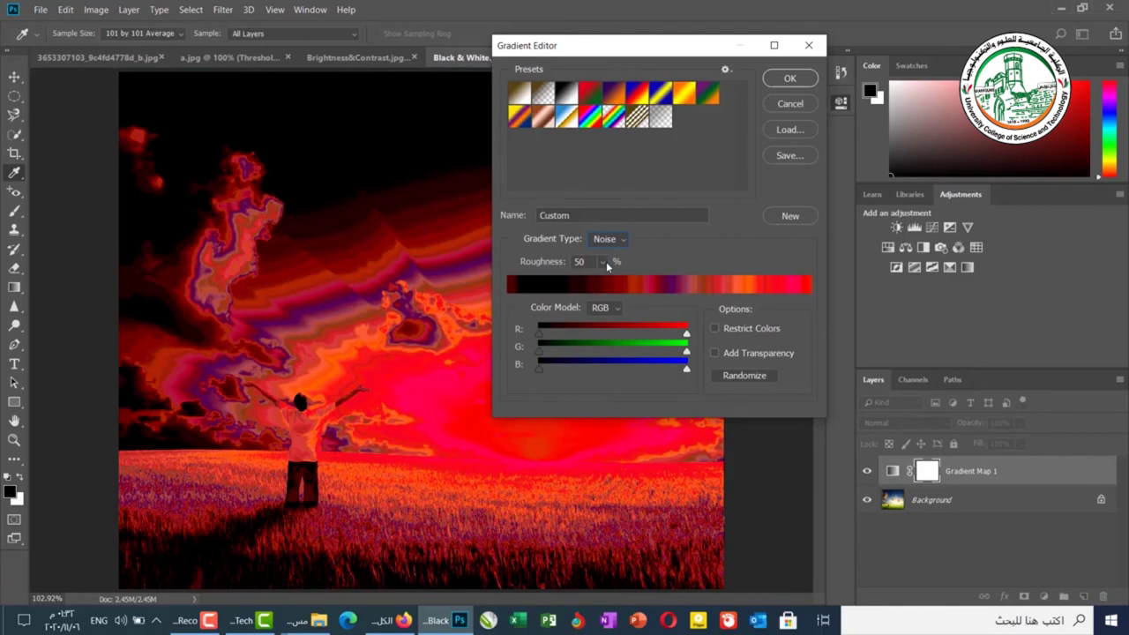
left_click(621, 241)
left_click(609, 256)
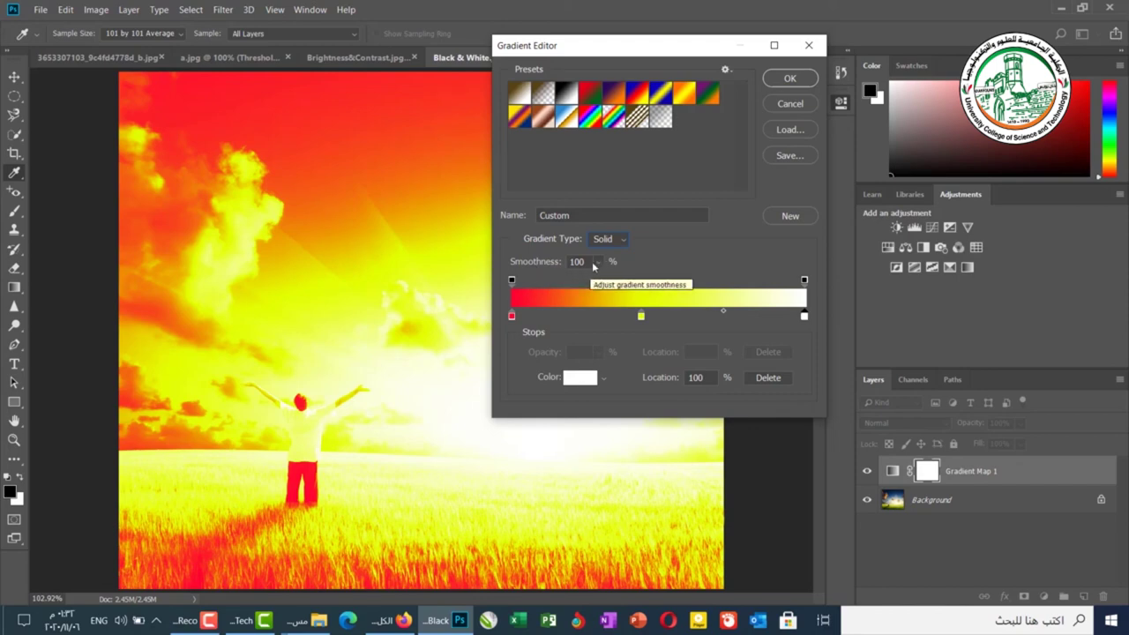
left_click(782, 106)
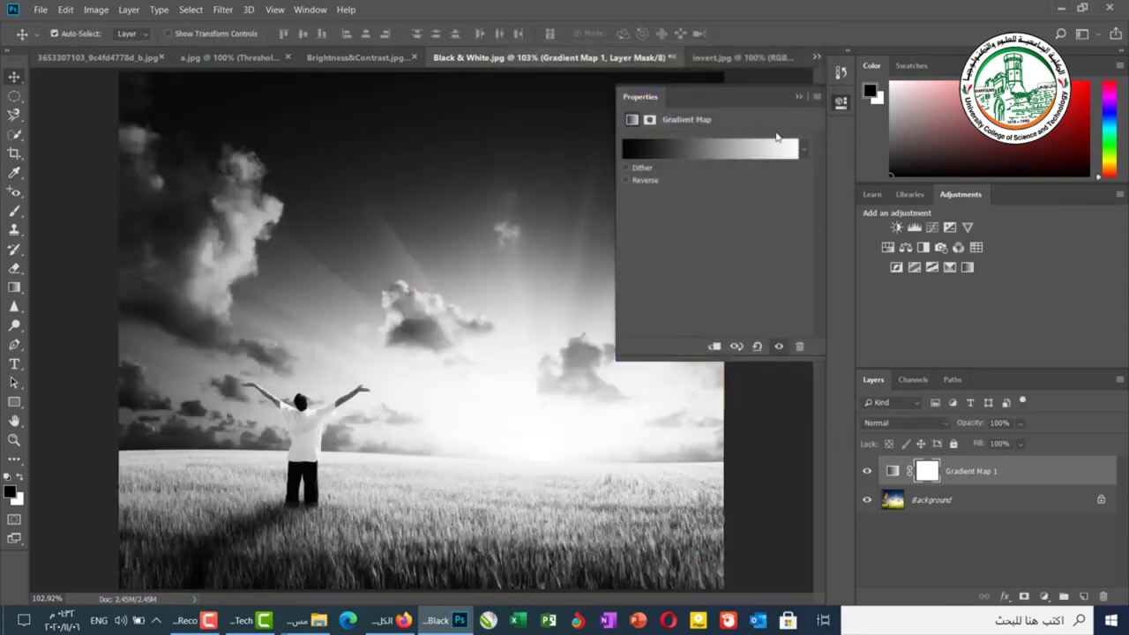
- Compare the Gradient Map with and without Reverse and leave Reverse enabled
left_click(645, 181)
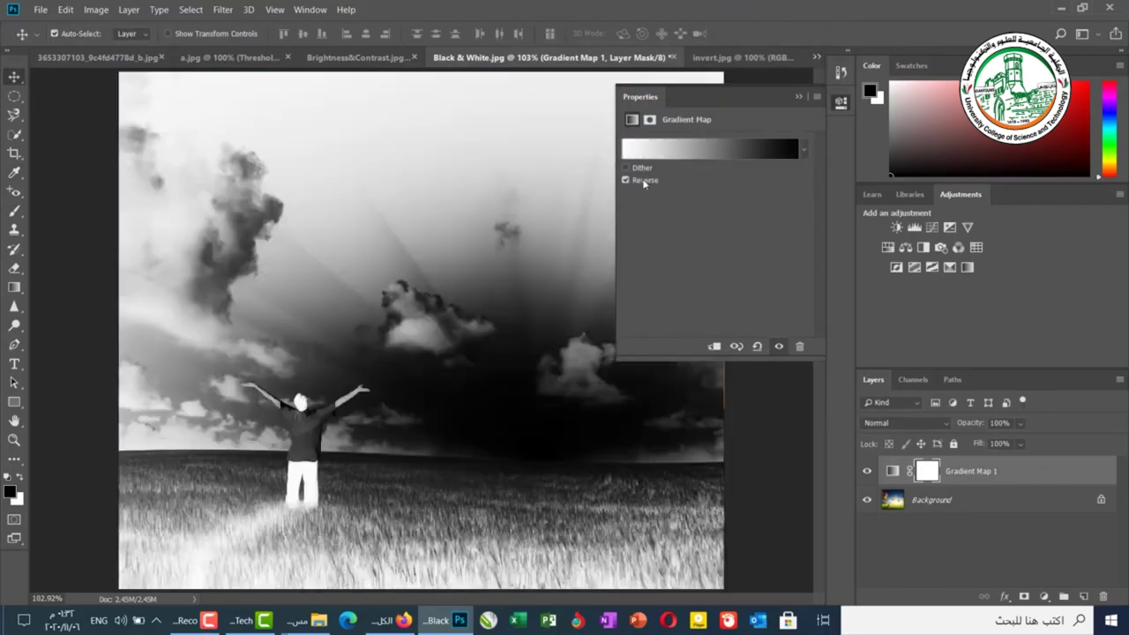
left_click(645, 181)
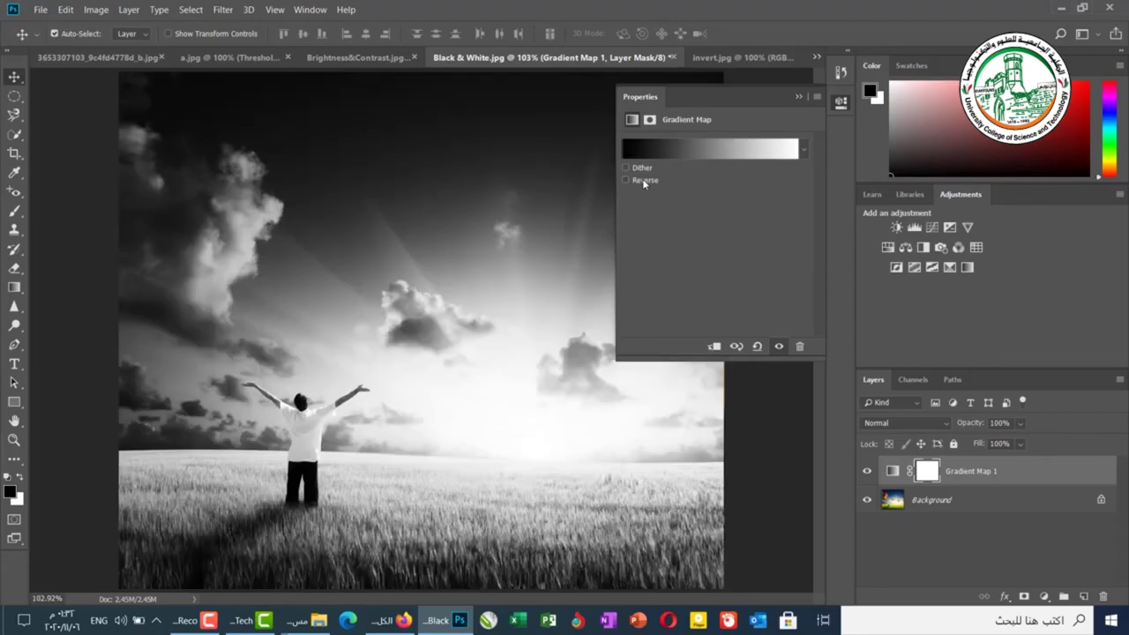
left_click(643, 180)
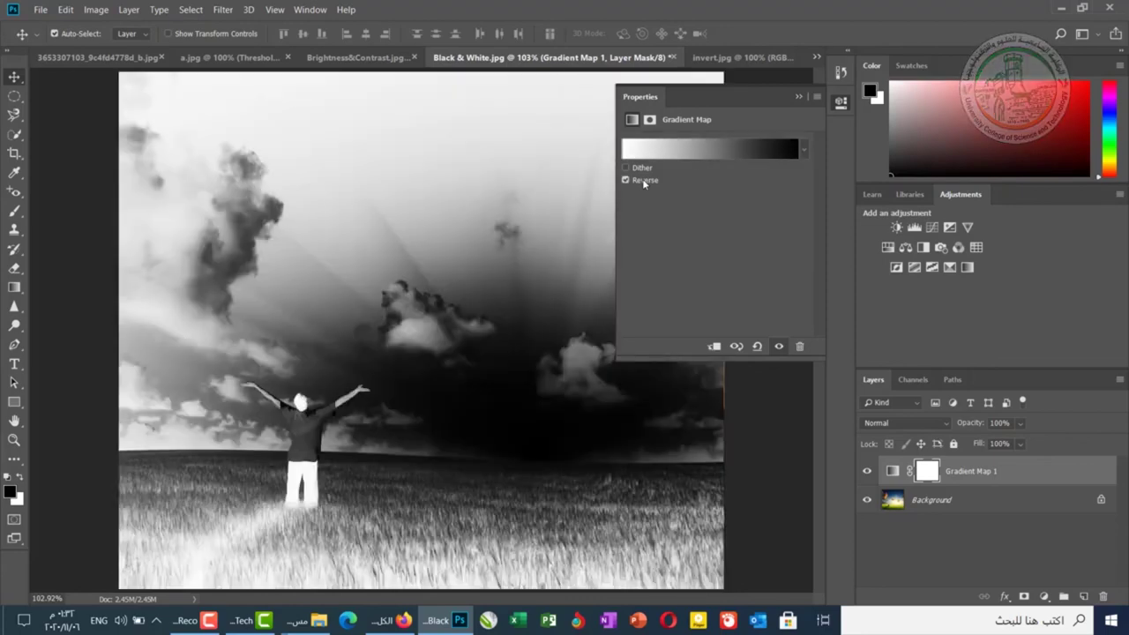